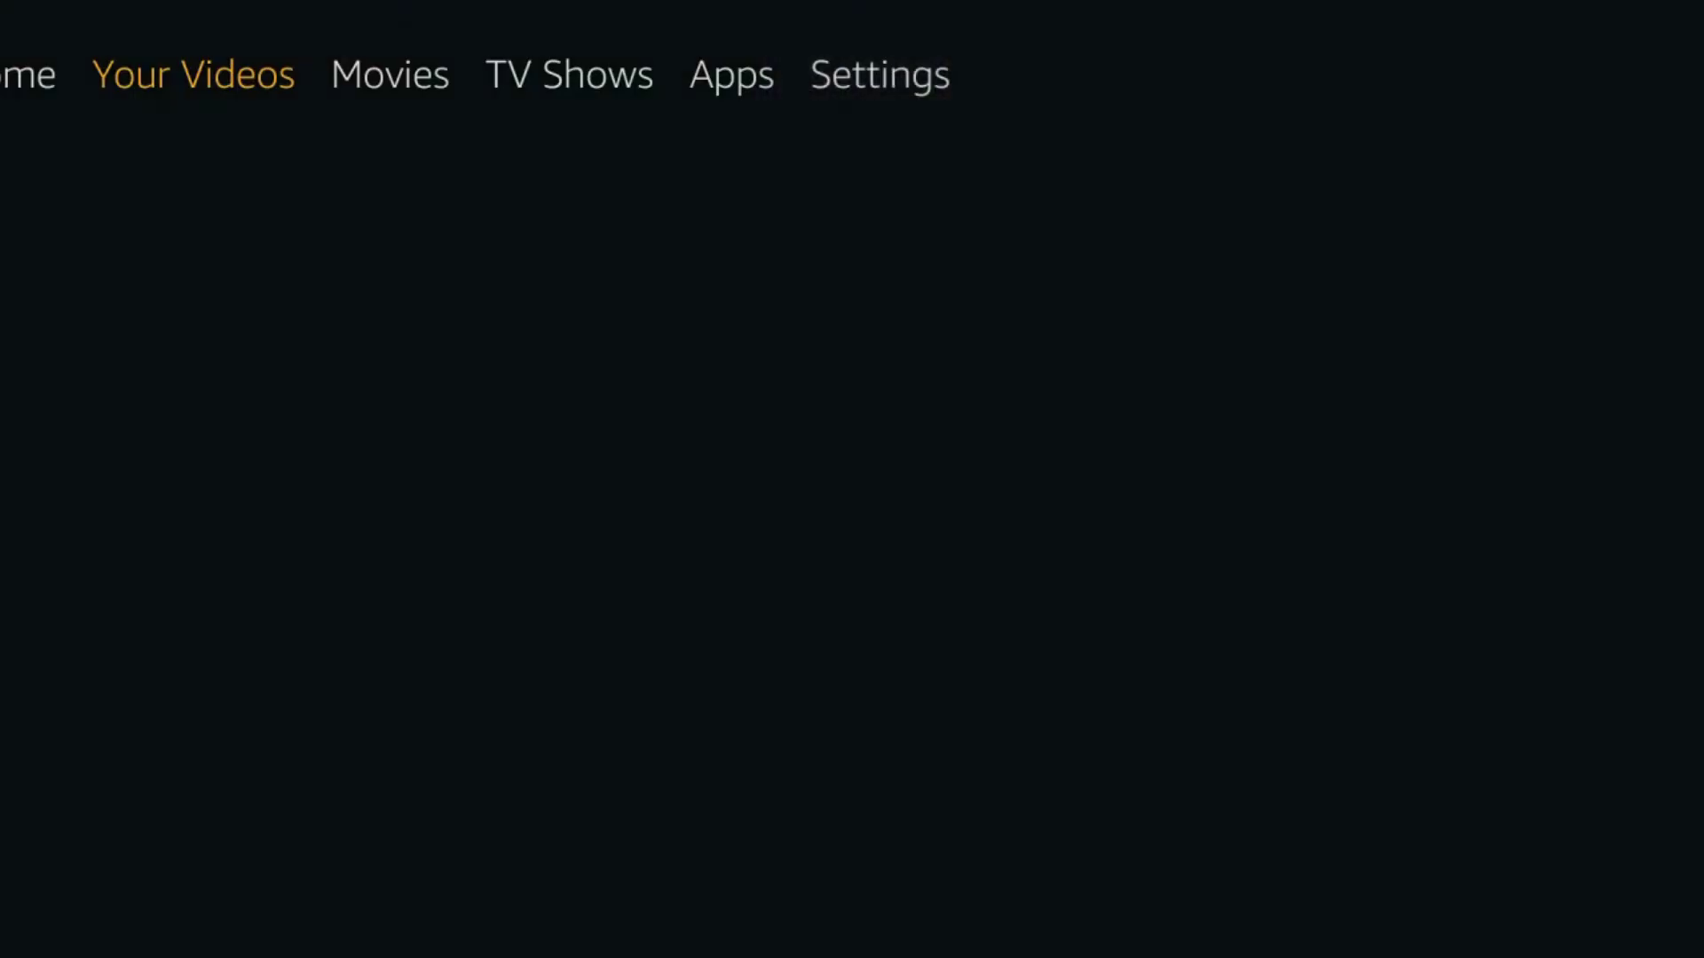
# Turn on Apps from Unknown Sources under Settings > Device > Developer Options.
pyautogui.press('Right')
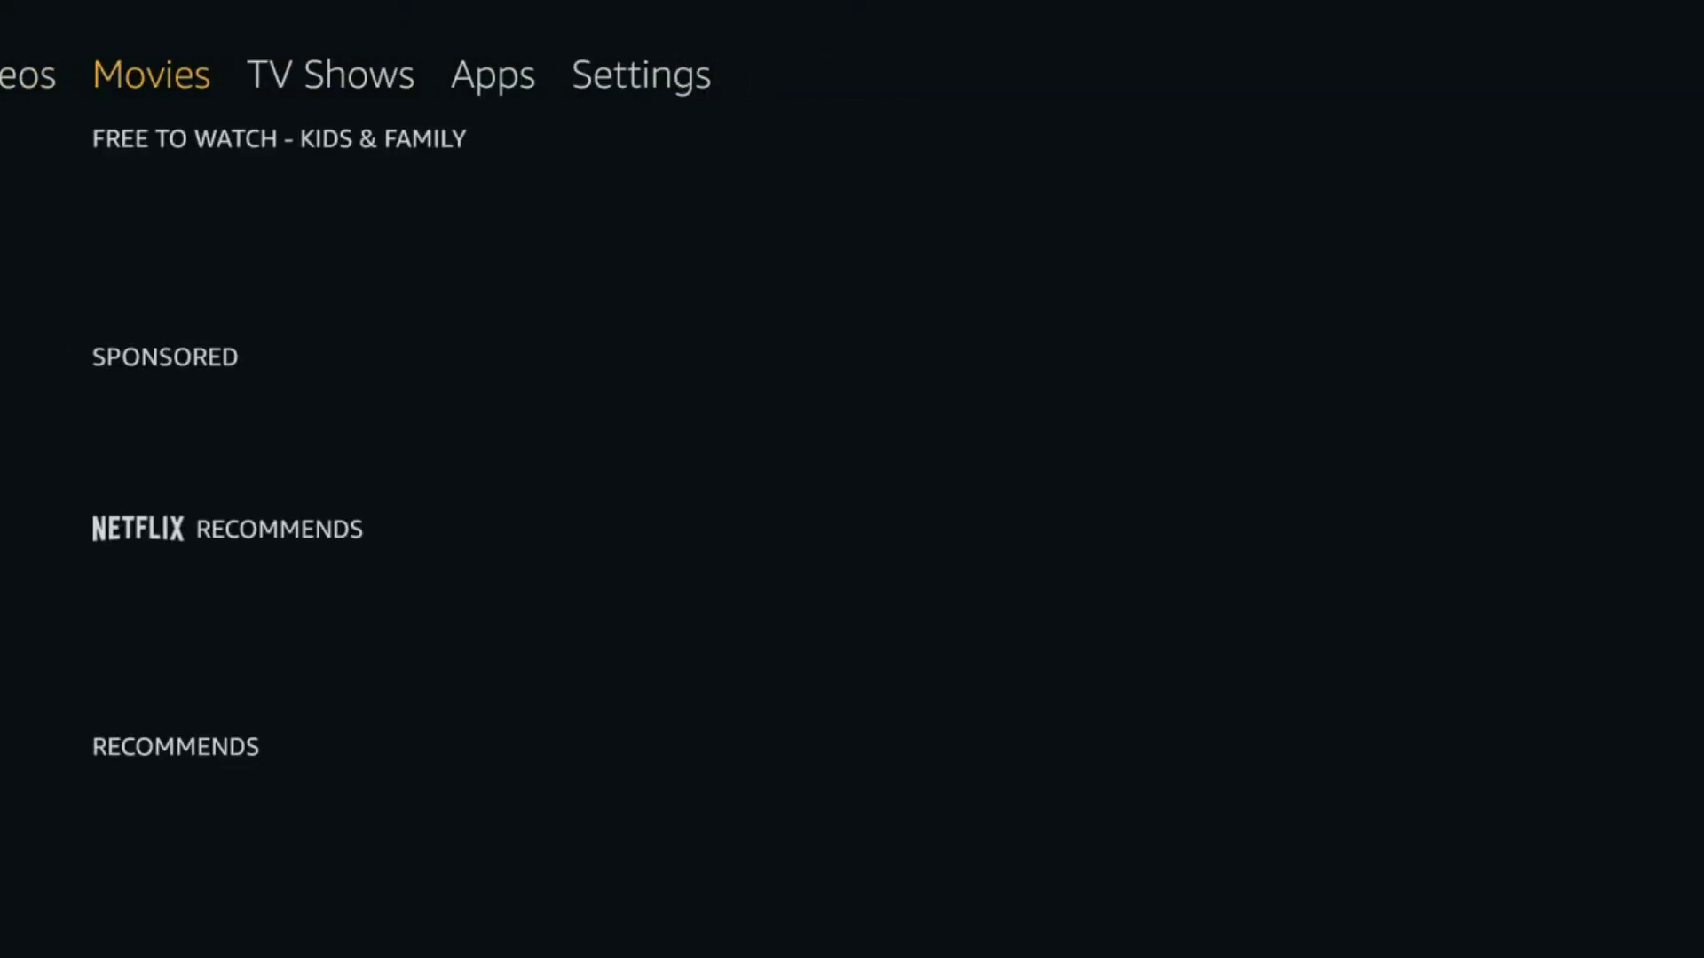
pyautogui.press('Right')
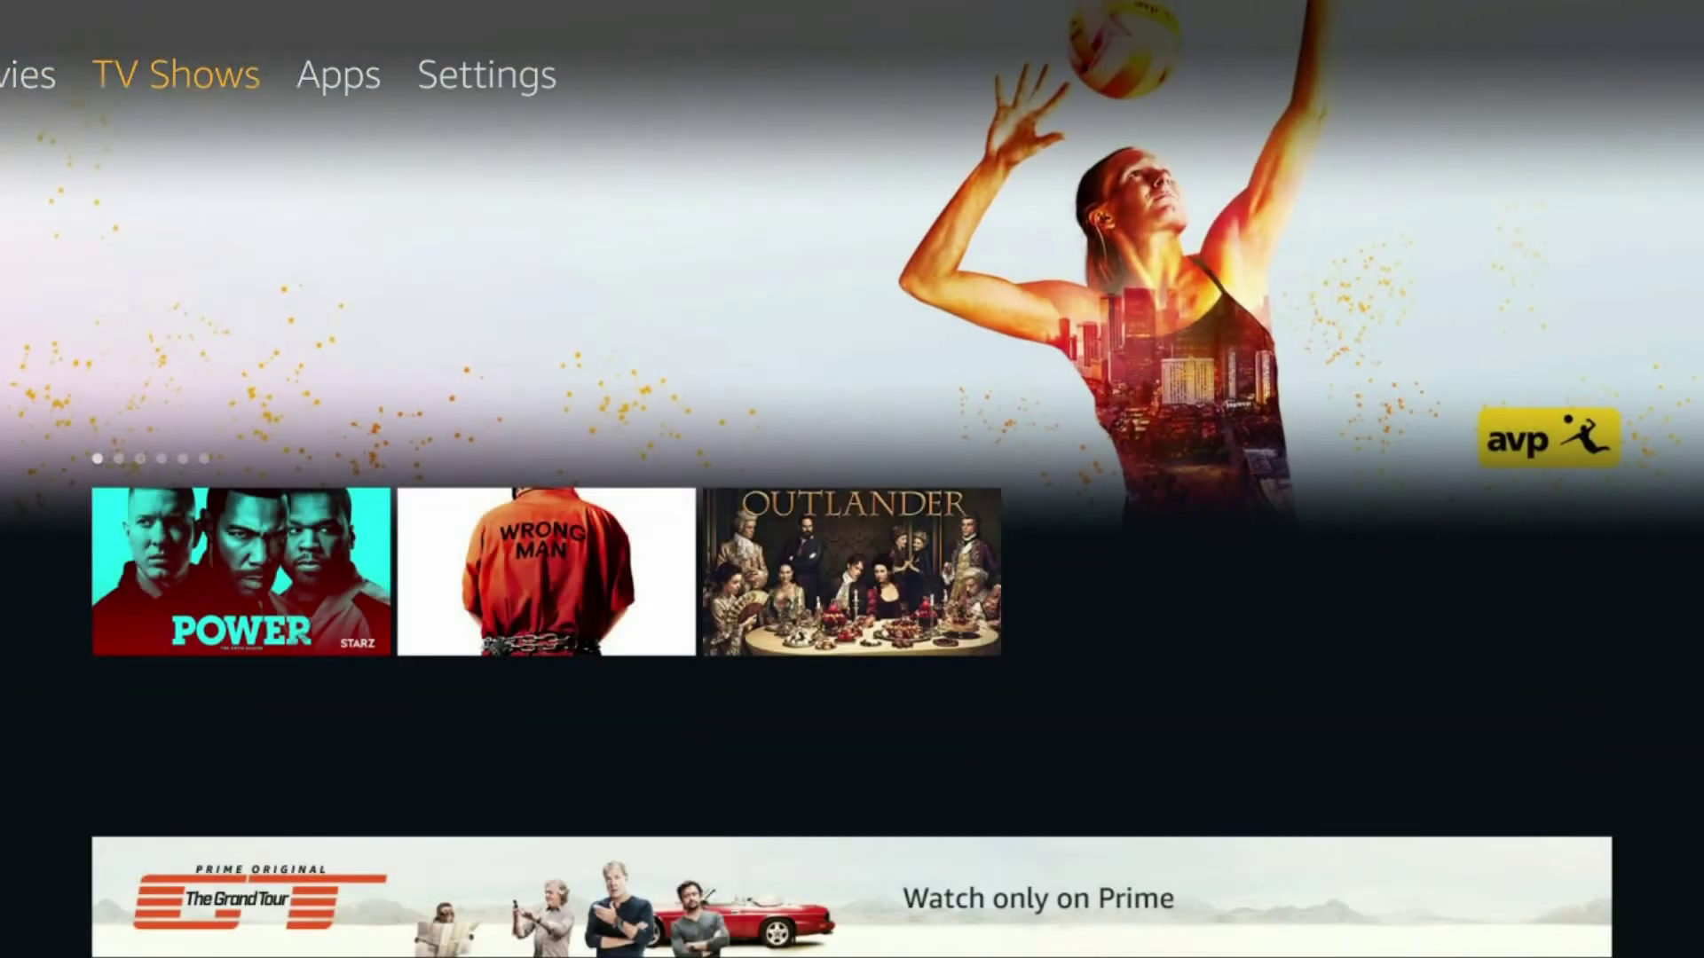
pyautogui.press('Right')
pyautogui.press('Right')
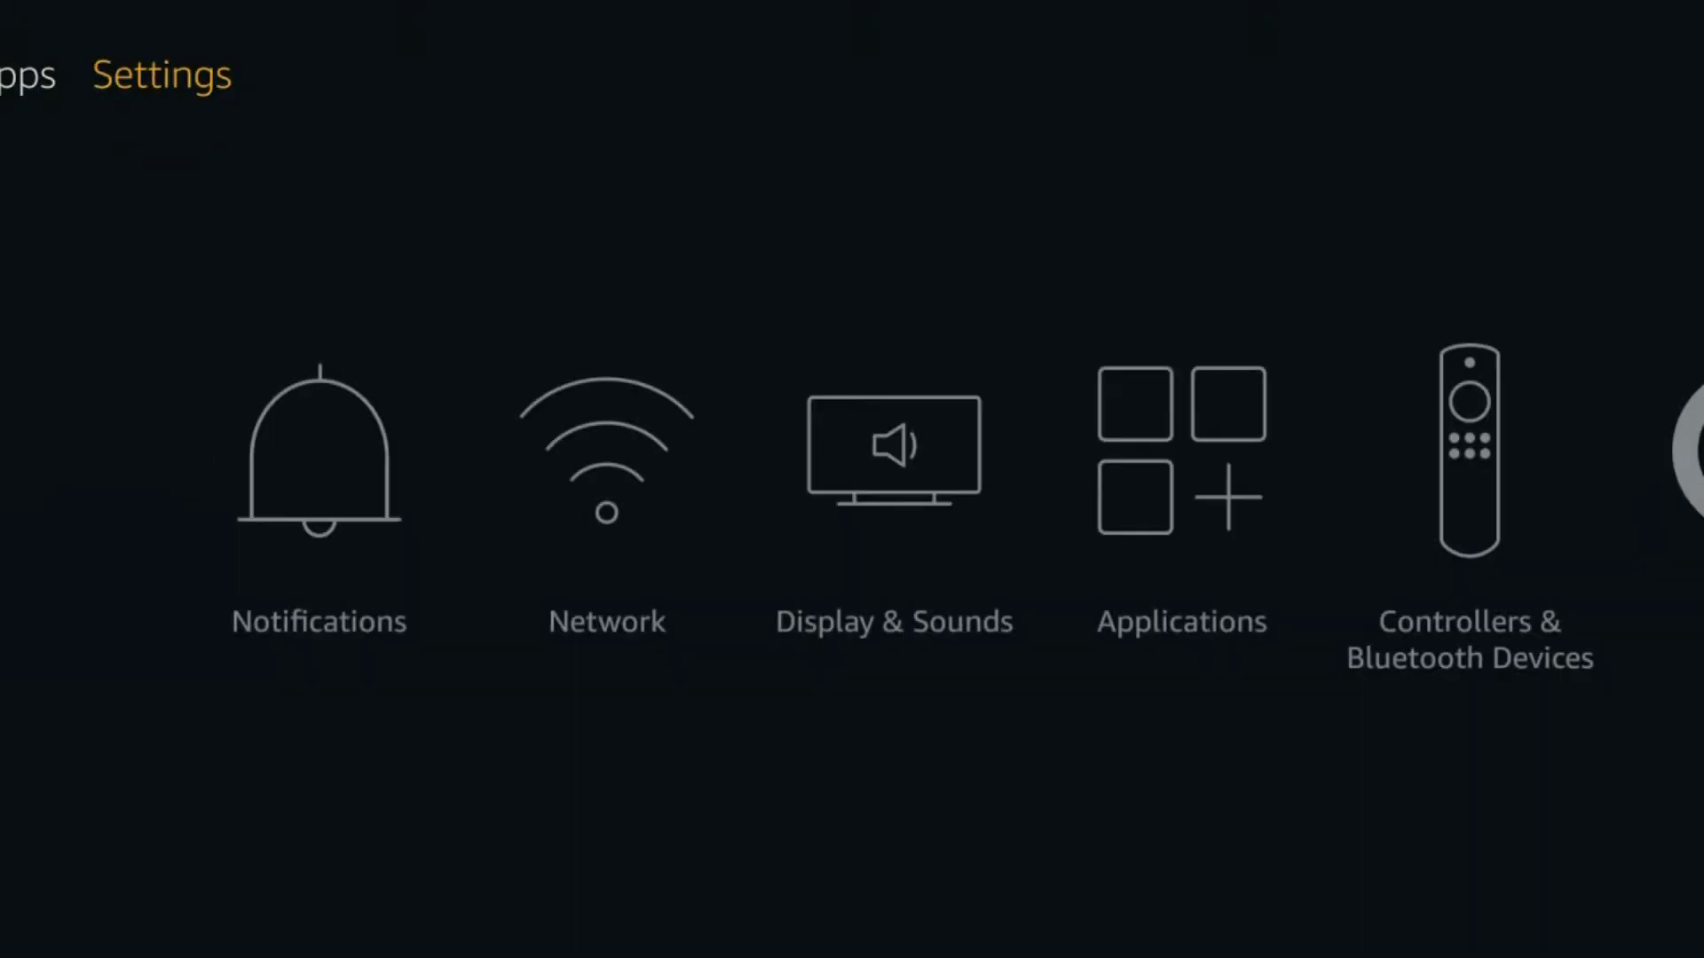
pyautogui.press('Down')
pyautogui.press('Right')
pyautogui.press('Right')
pyautogui.press('Right')
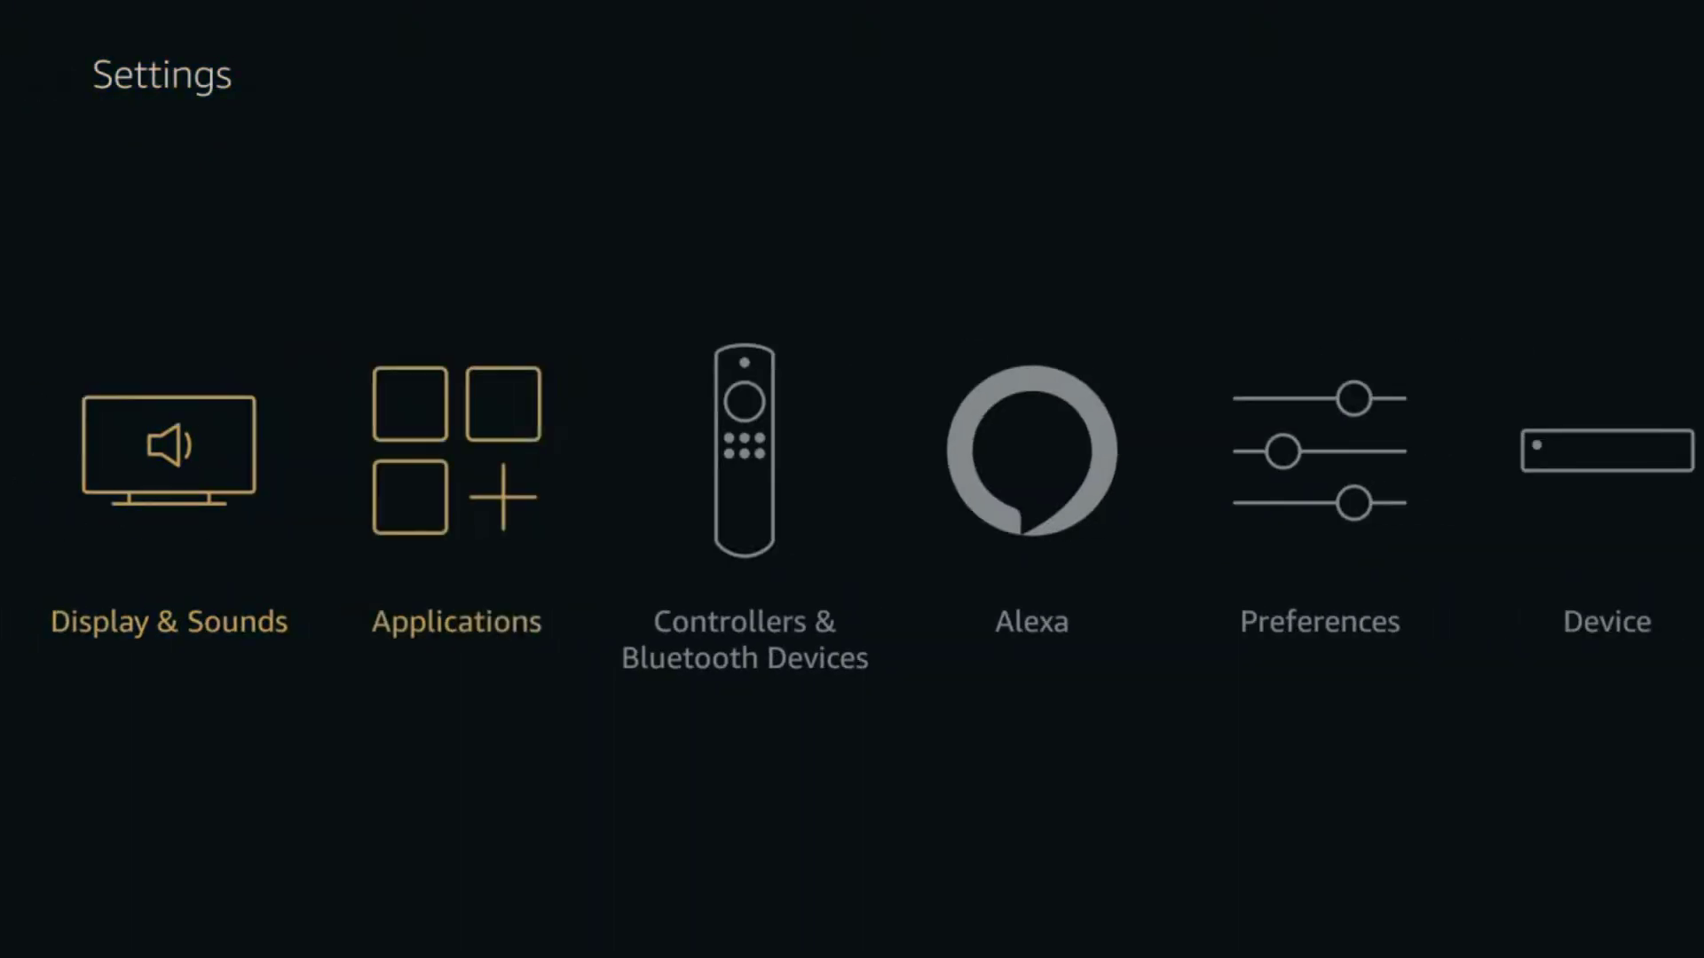
pyautogui.press('Right')
pyautogui.press('Right')
pyautogui.press('Right')
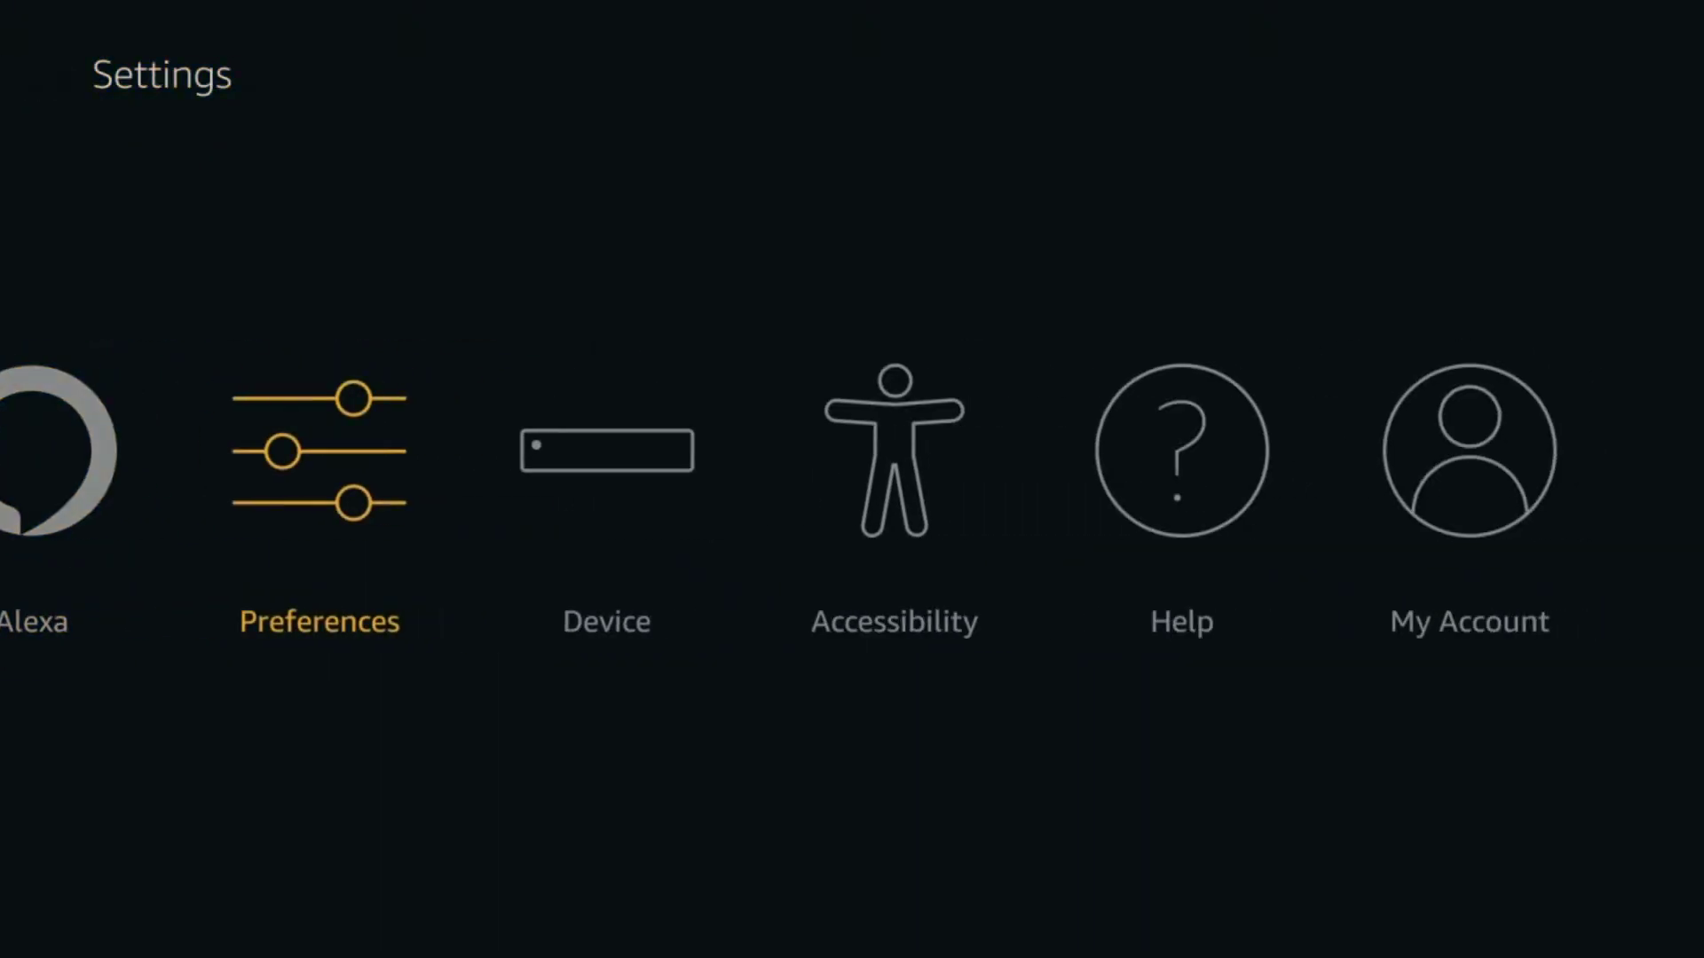
pyautogui.press('Right')
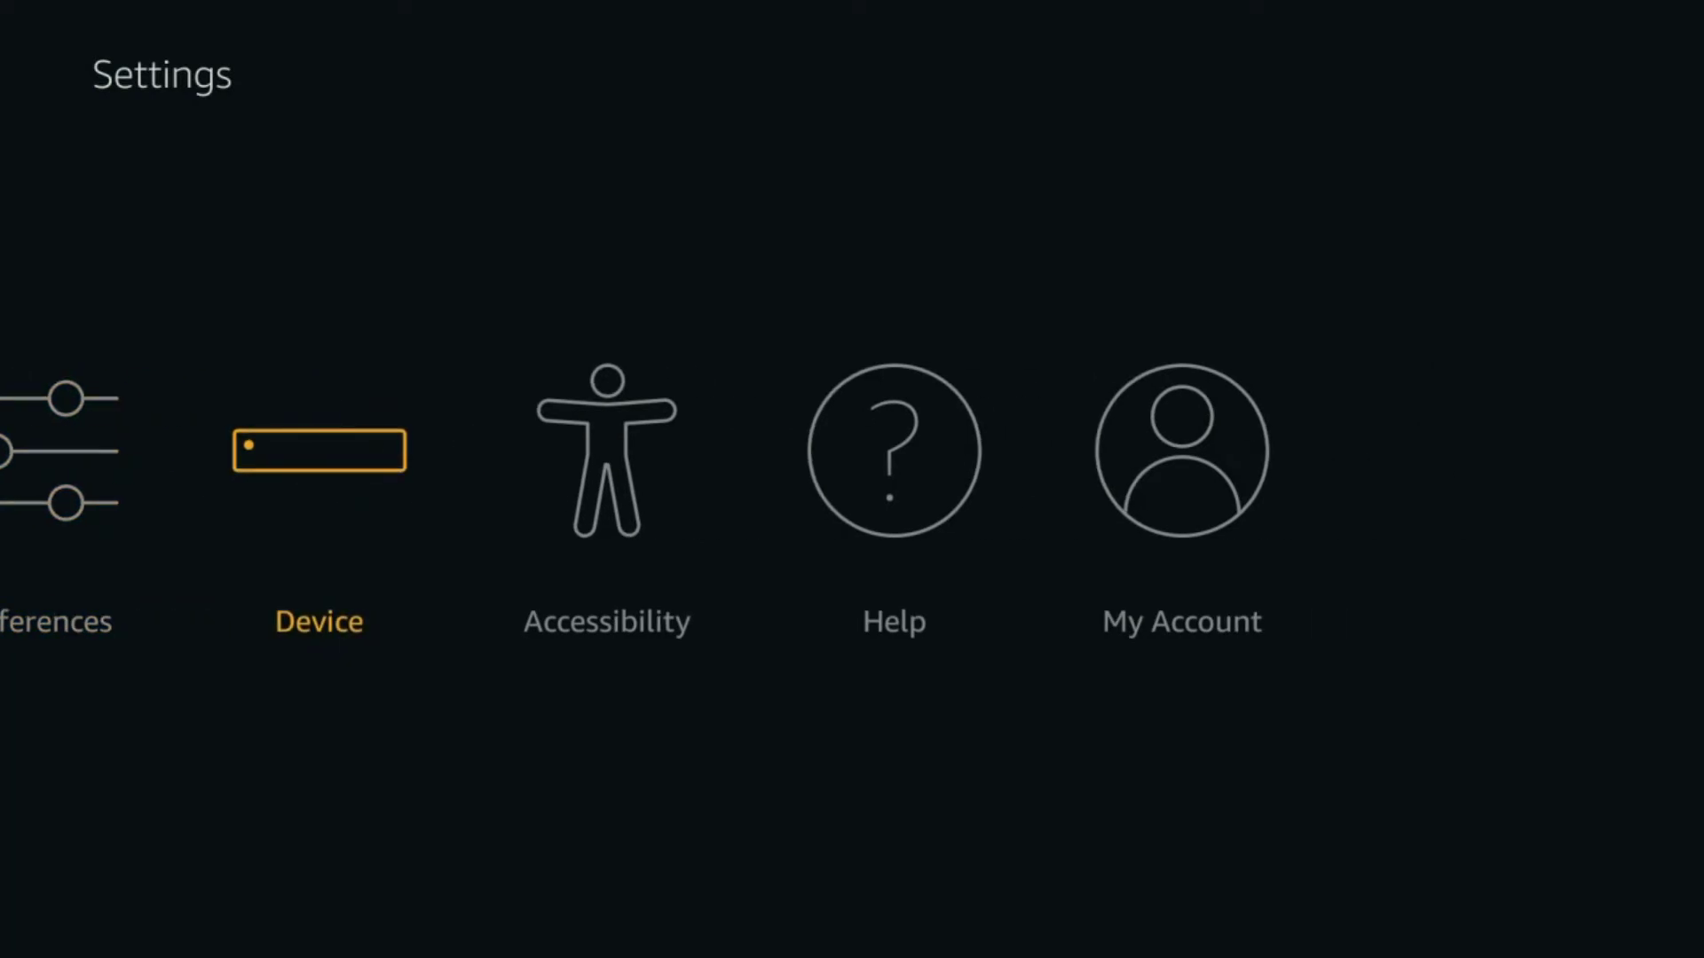
pyautogui.press('Return')
pyautogui.press('Down')
pyautogui.press('Return')
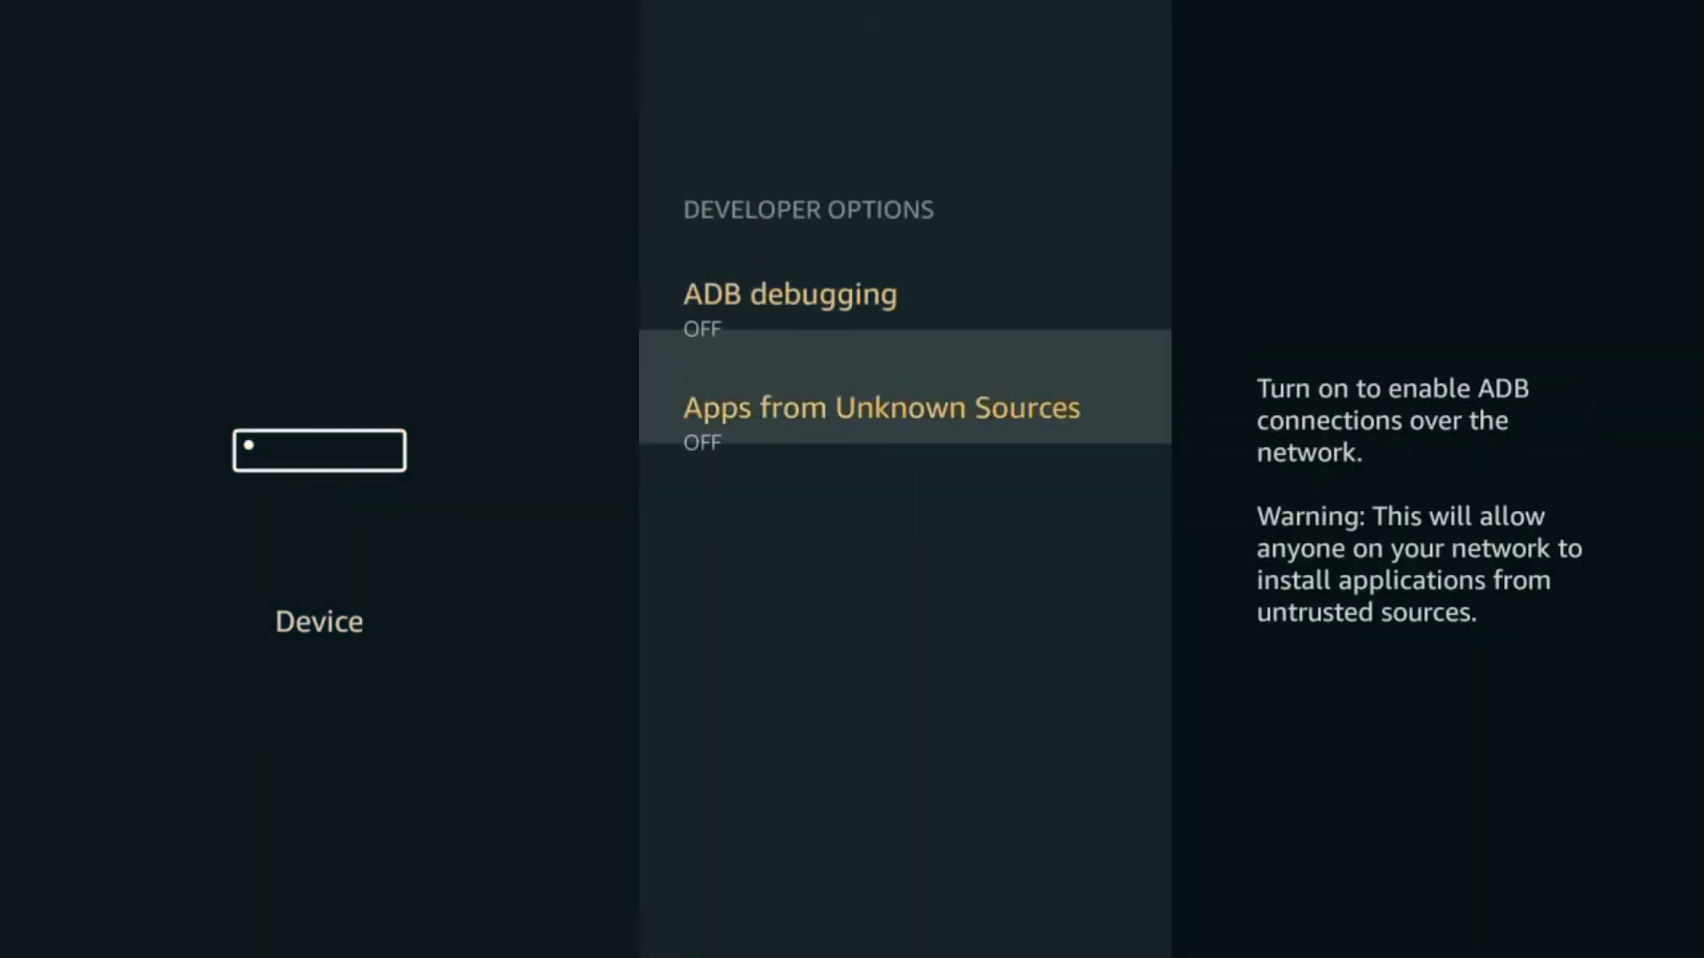
pyautogui.press('Return')
pyautogui.press('Return')
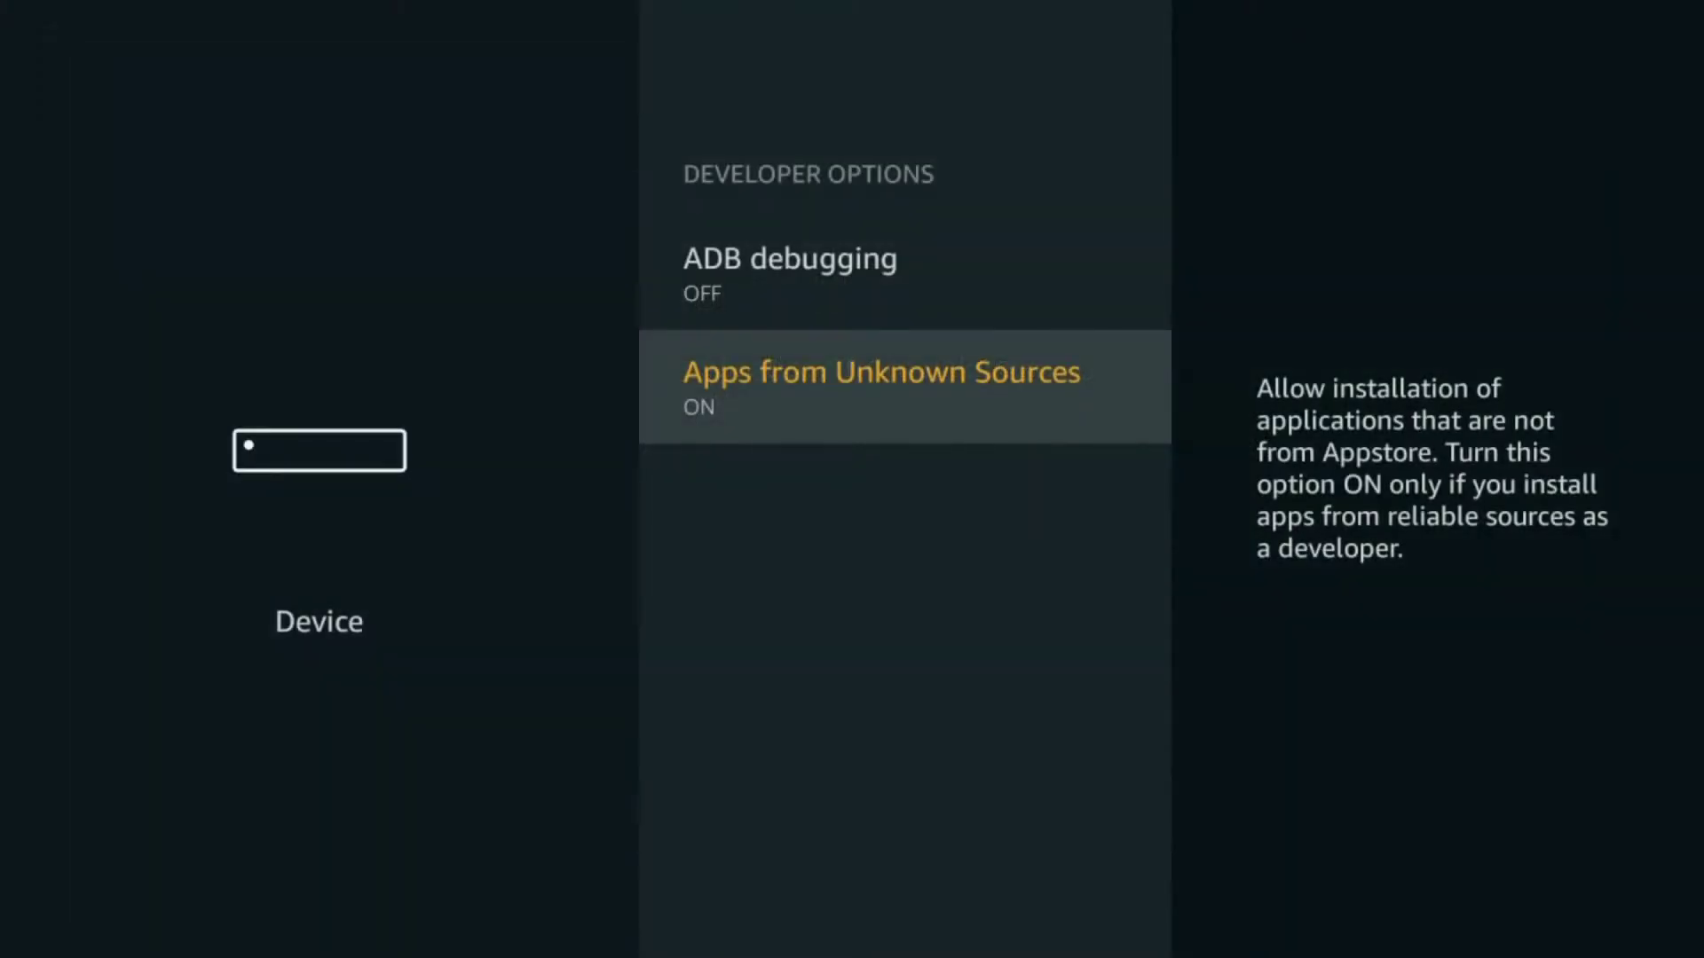
# From Home, search 'Down' and pick the Downloader suggestion.
pyautogui.press('Home')
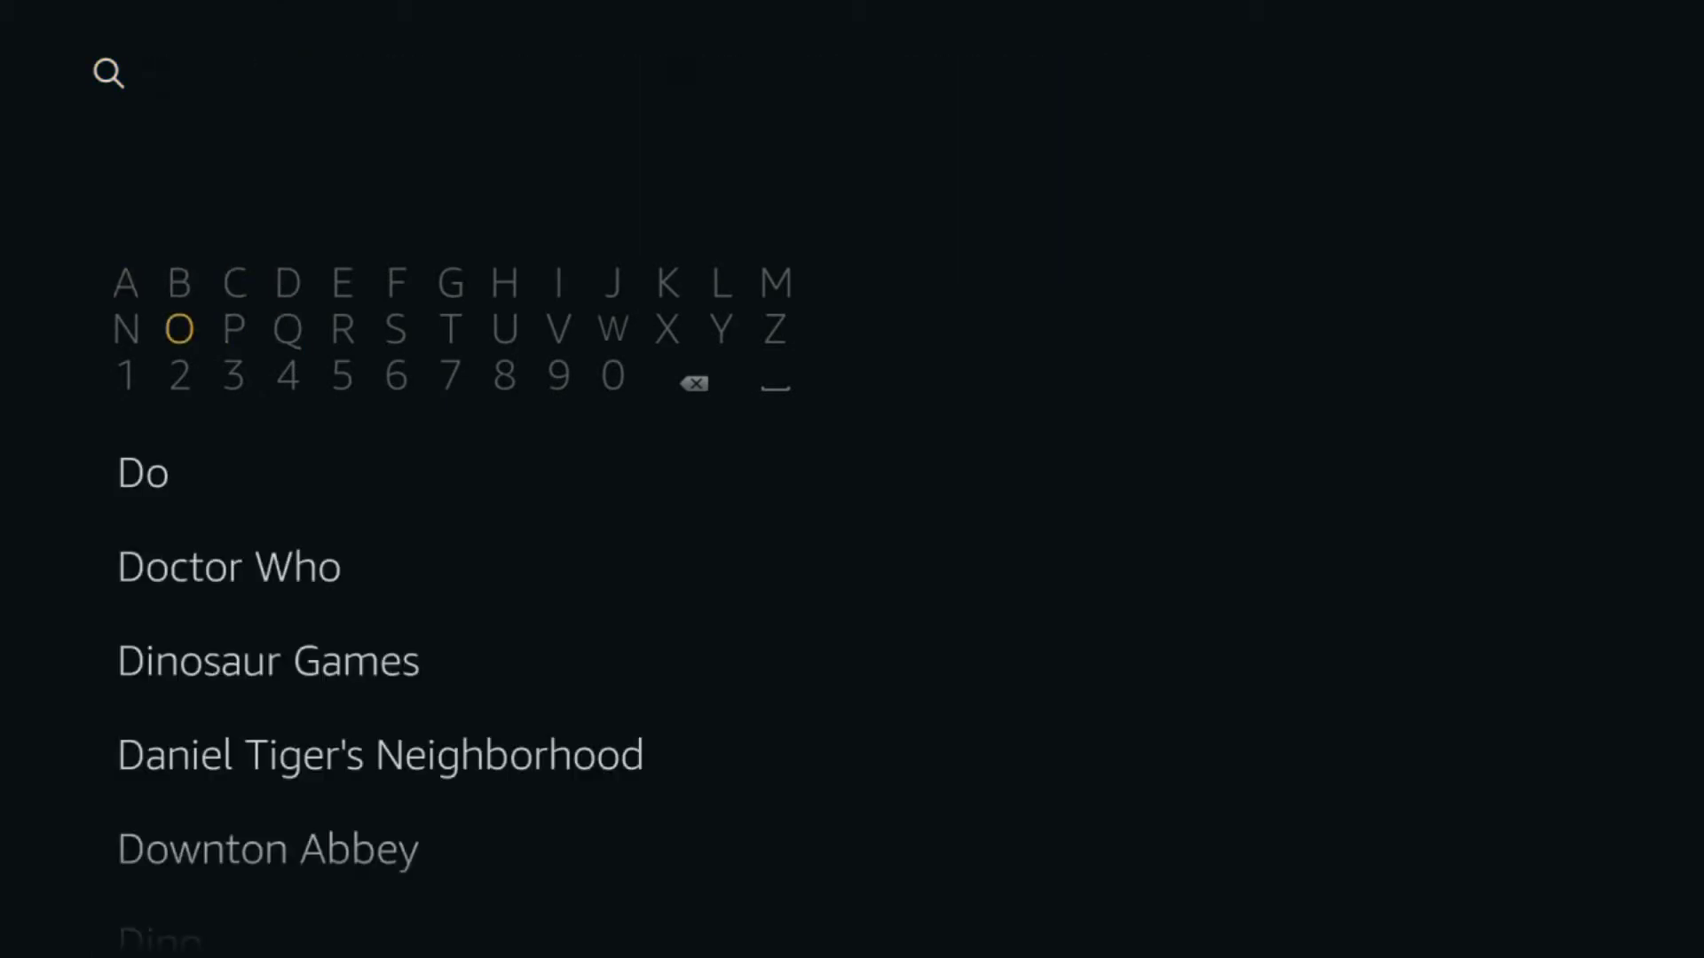
pyautogui.press('Left')
pyautogui.press('Left')
pyautogui.press('Left')
pyautogui.press('Left')
pyautogui.press('Left')
pyautogui.press('Return')
pyautogui.press('Right')
pyautogui.press('Right')
pyautogui.press('Right')
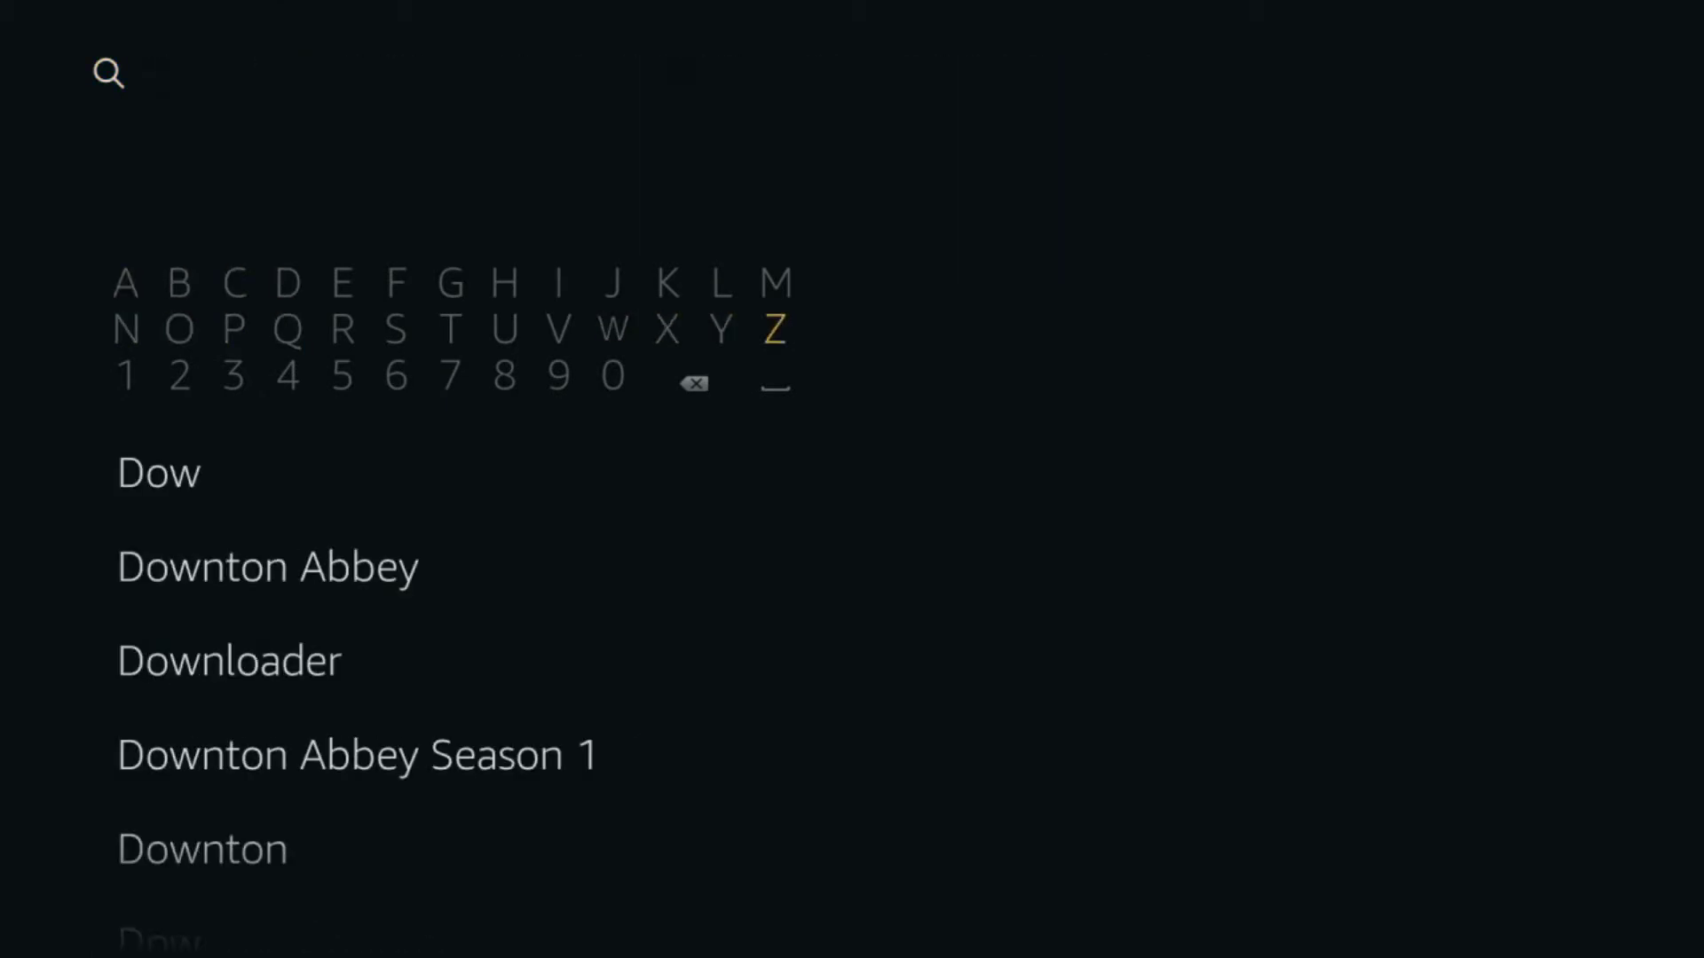
pyautogui.press('Right')
pyautogui.press('Return')
pyautogui.press('Down')
pyautogui.press('Down')
pyautogui.press('Down')
pyautogui.press('Down')
pyautogui.press('Return')
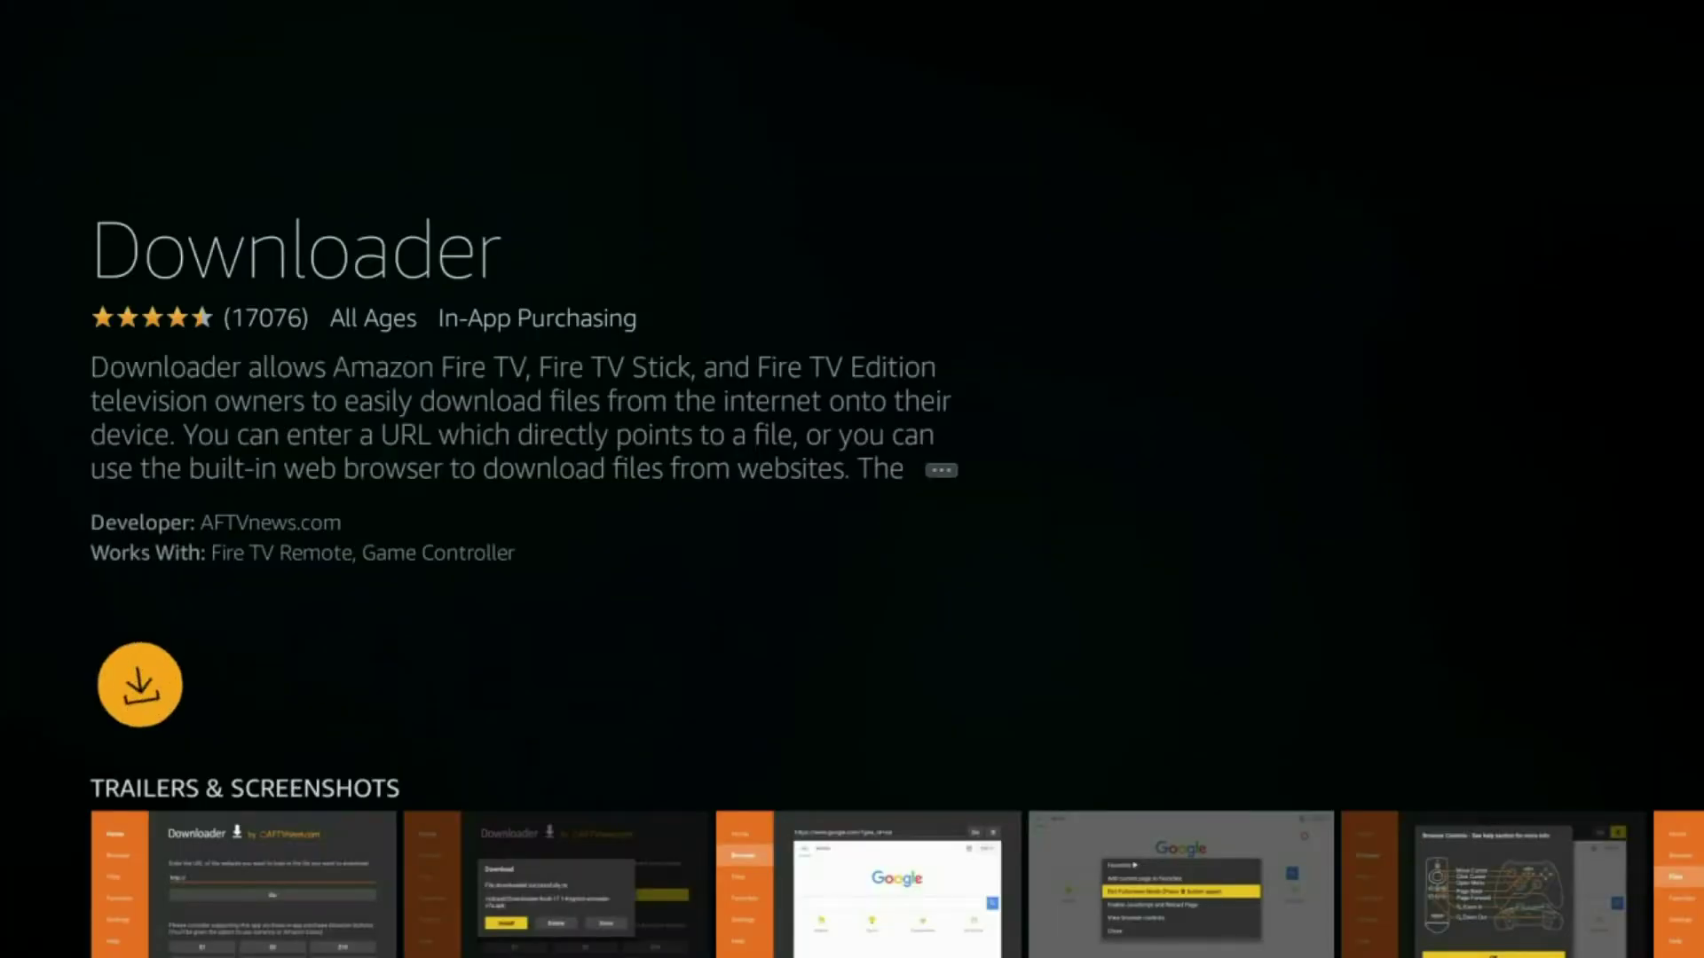
# Get the Downloader app and dismiss the 'You got an app!' notice.
pyautogui.press('Return')
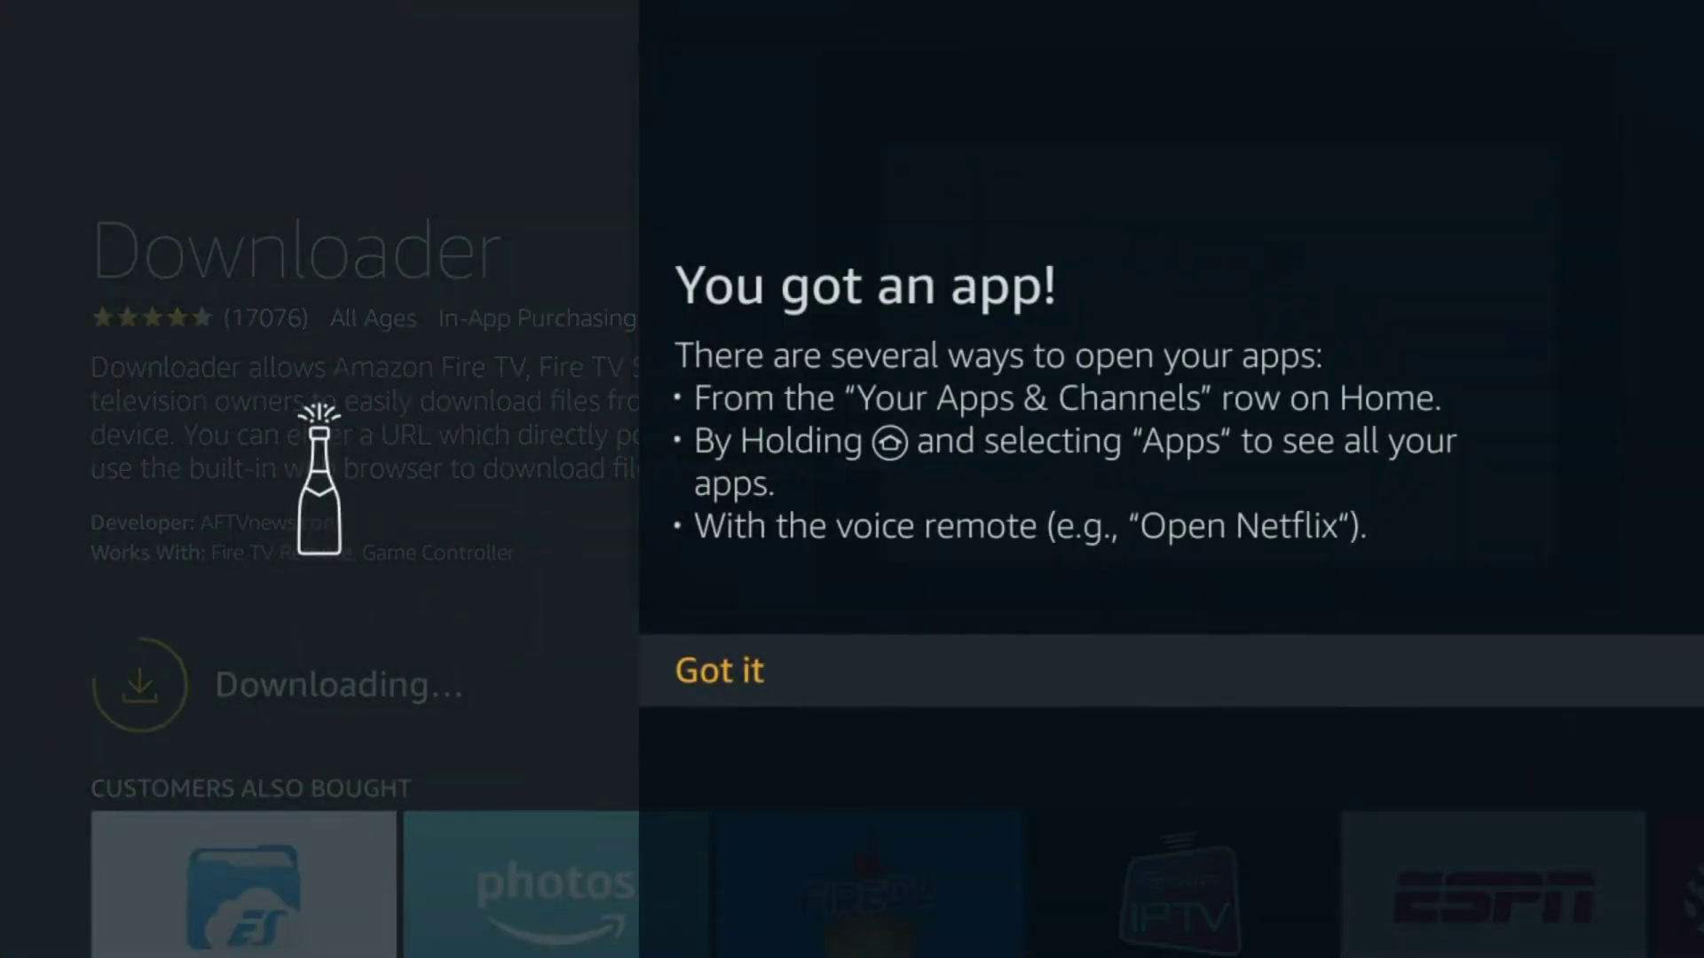
pyautogui.press('Return')
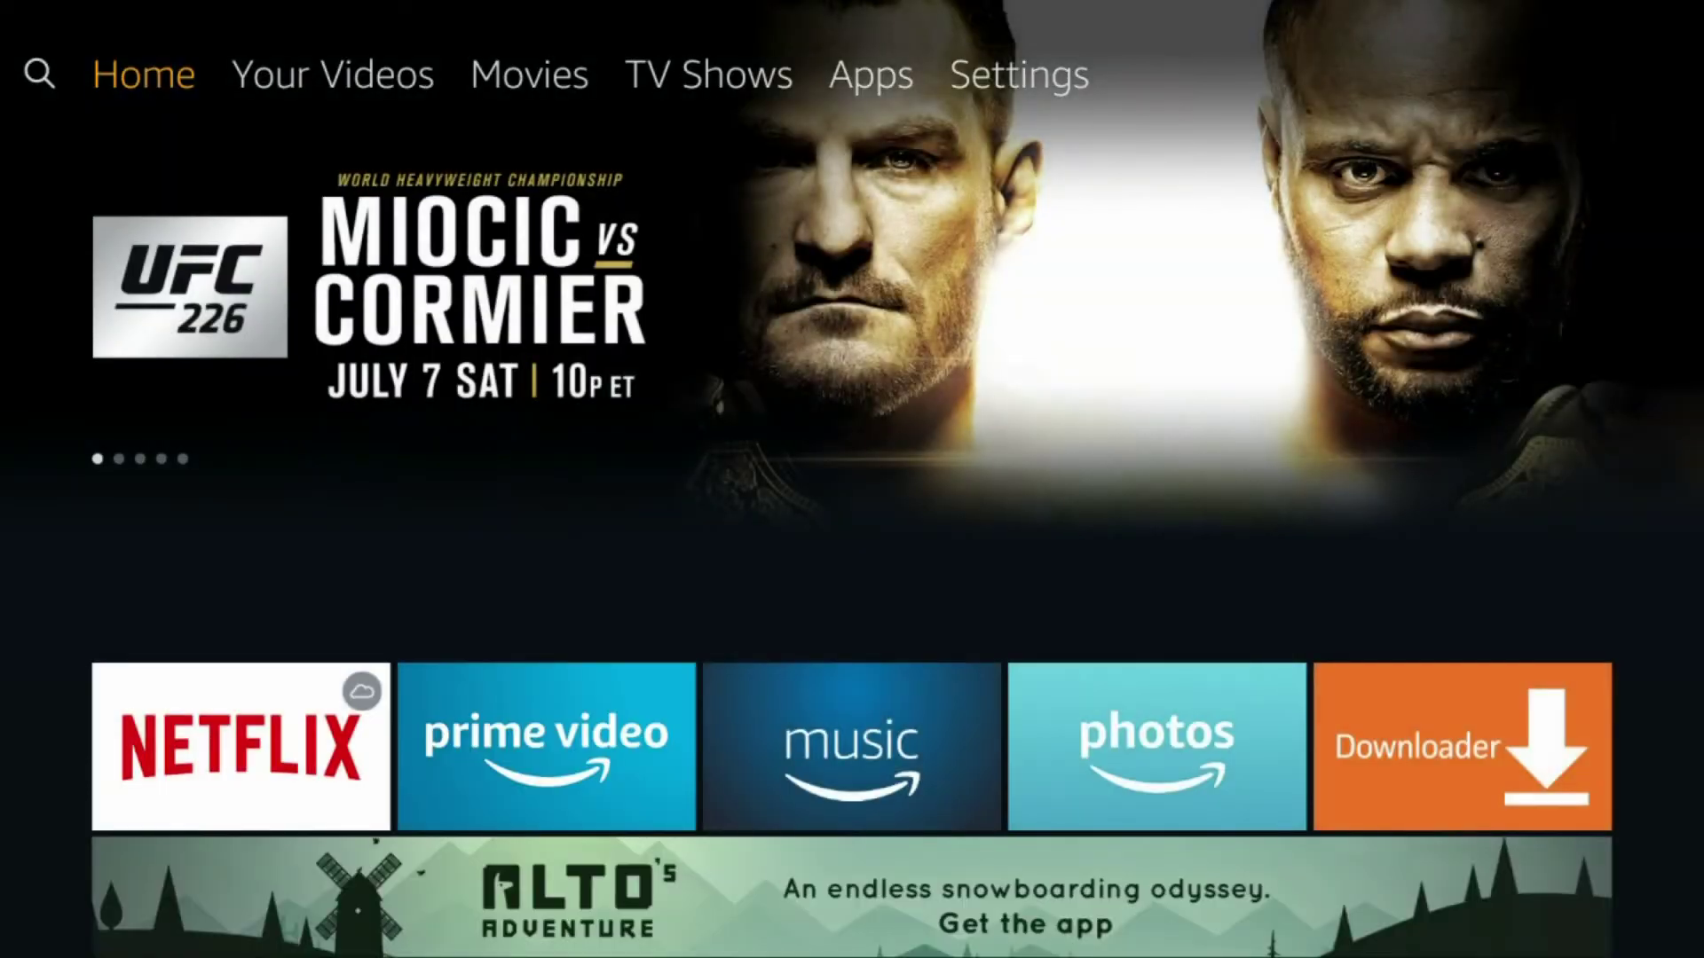
# Launch Downloader from the Your Apps & Channels row.
pyautogui.press('Down')
pyautogui.press('Down')
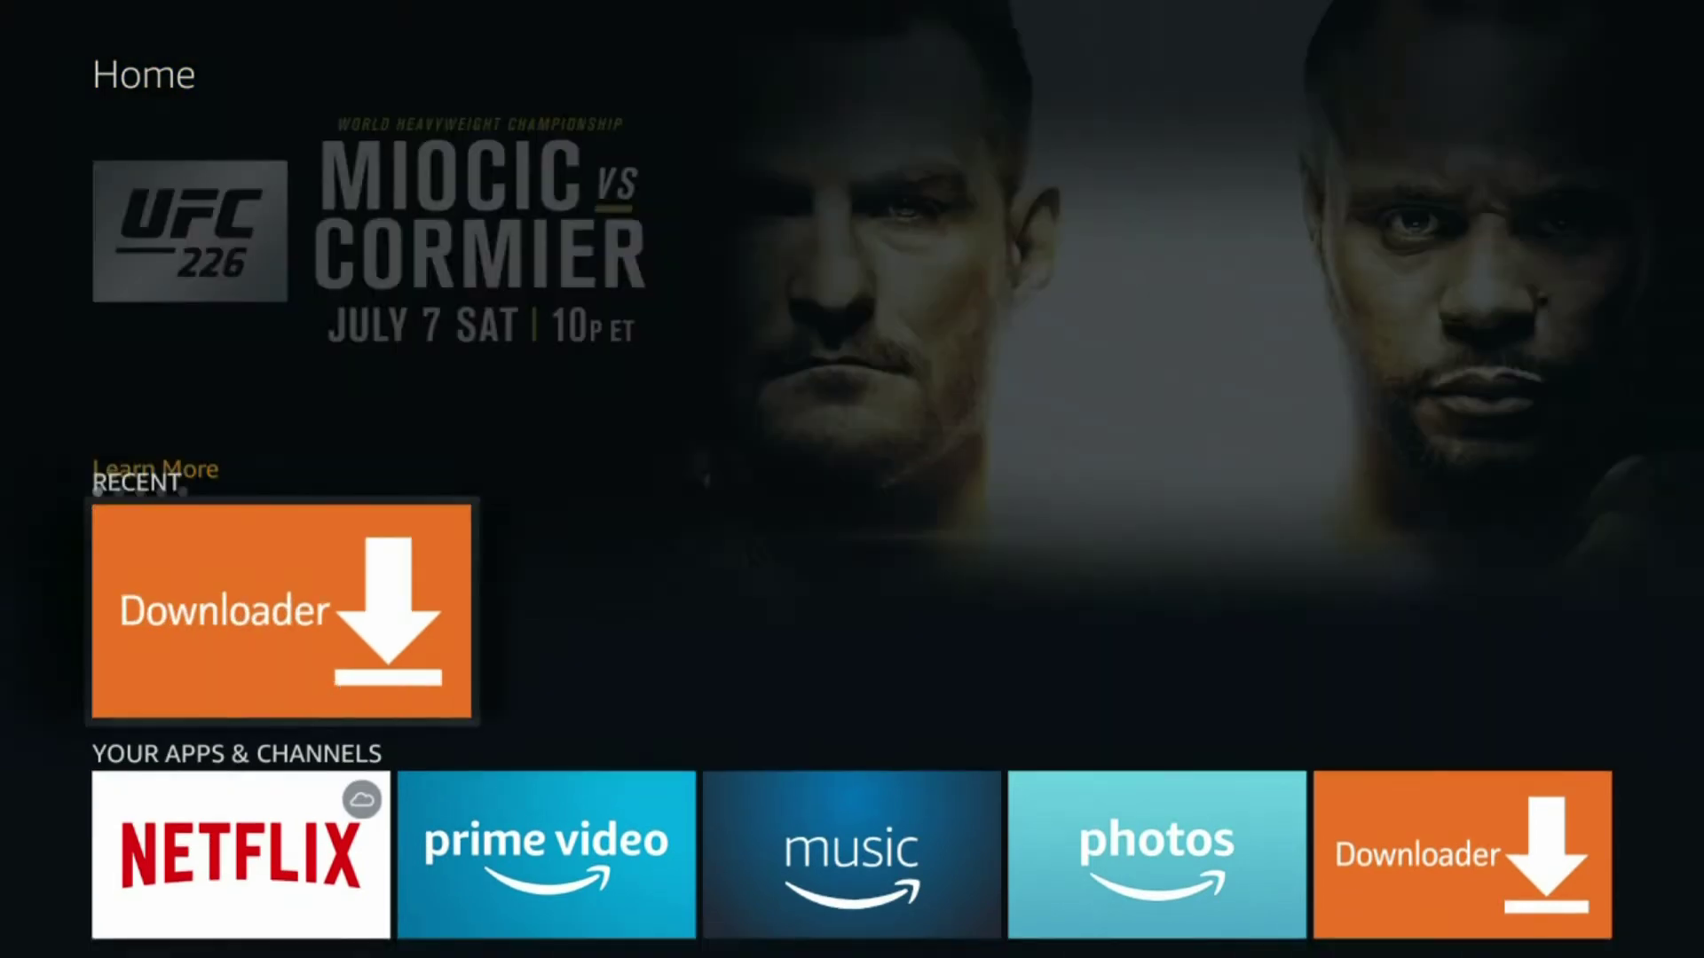
pyautogui.press('Down')
pyautogui.press('Right')
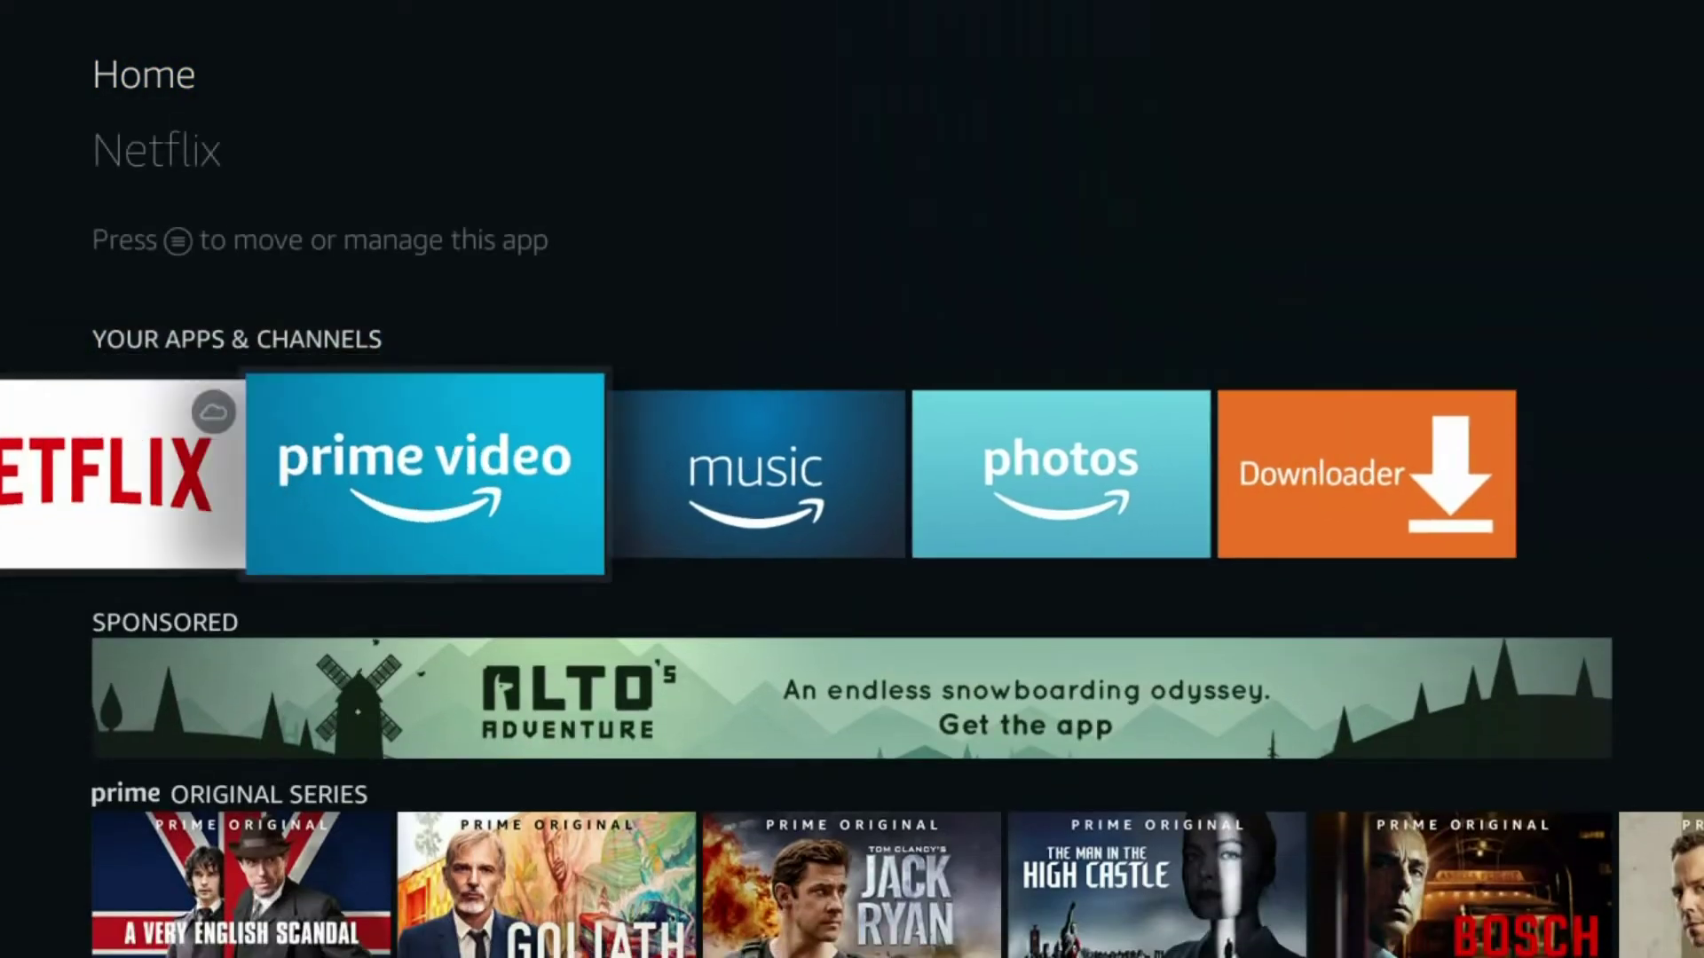
pyautogui.press('Right')
pyautogui.press('Right')
pyautogui.press('Right')
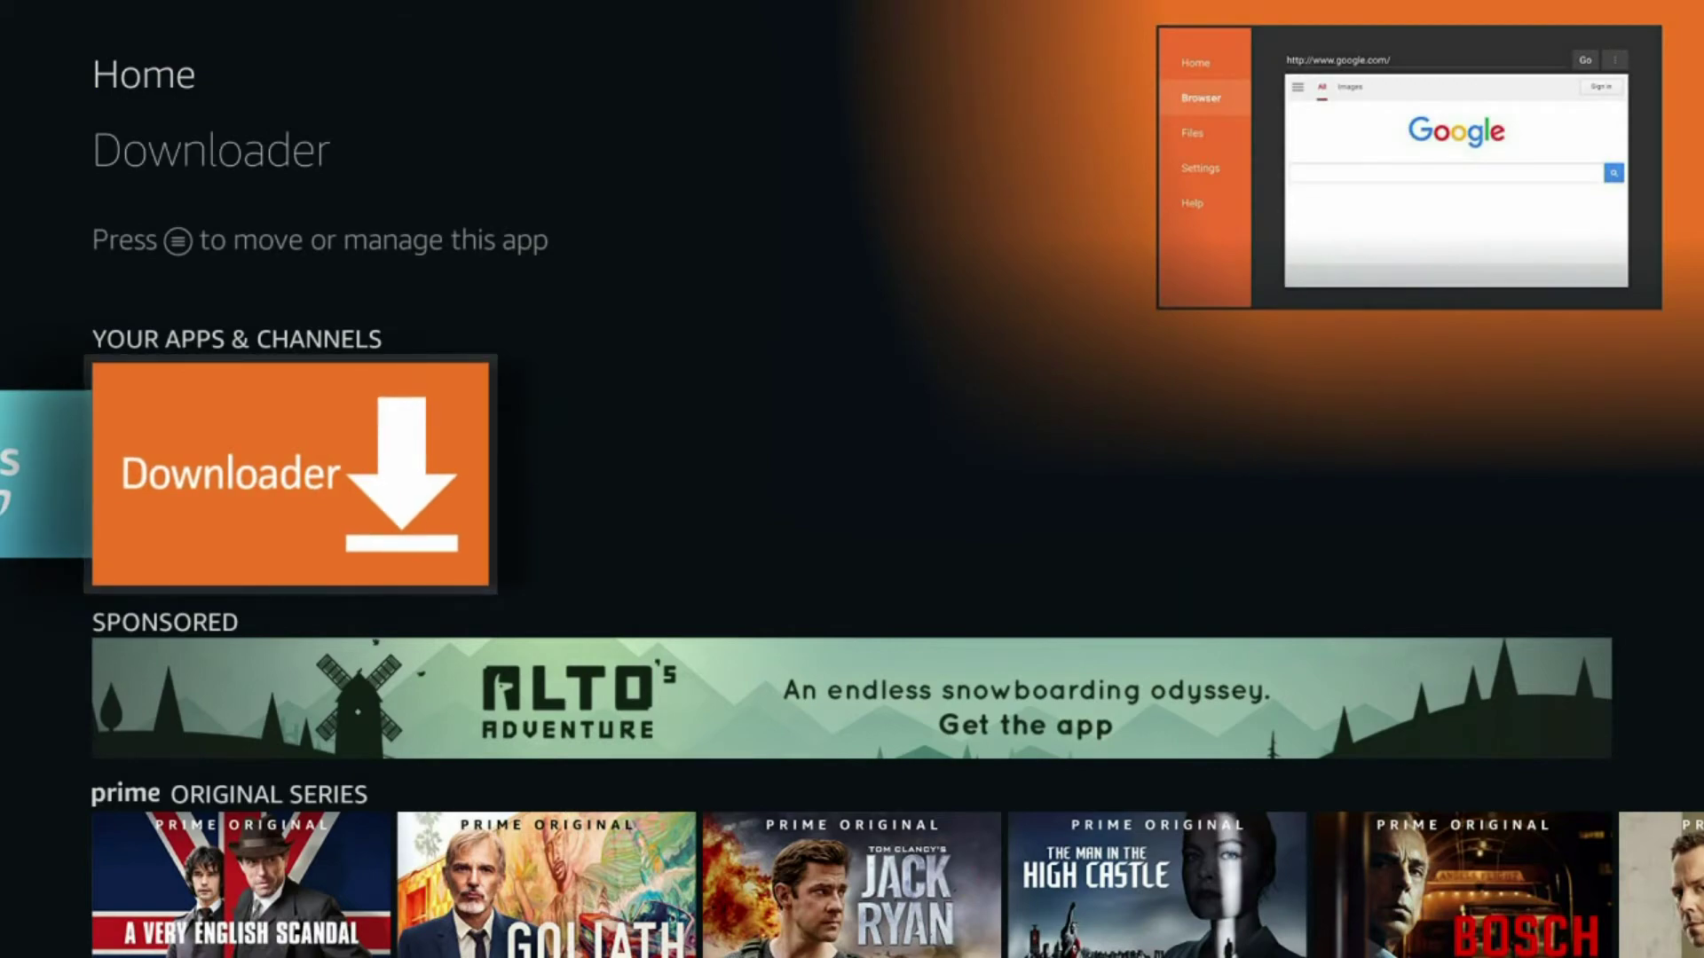
pyautogui.press('Return')
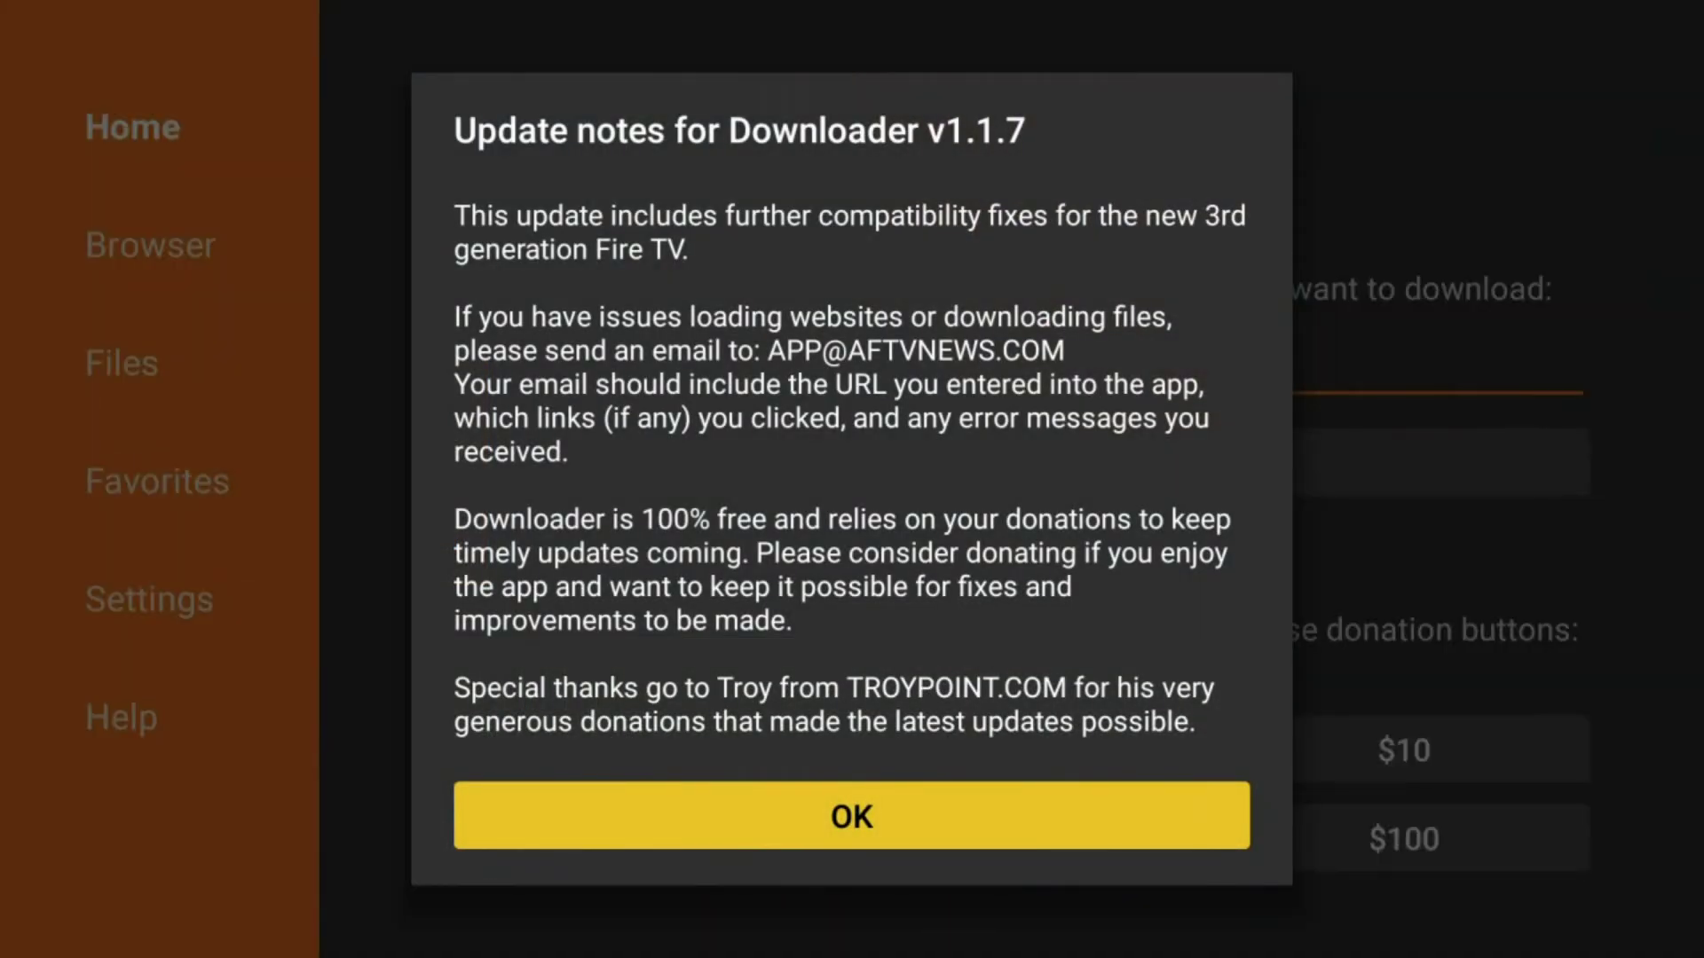
# Dismiss Downloader's update notes.
pyautogui.press('Return')
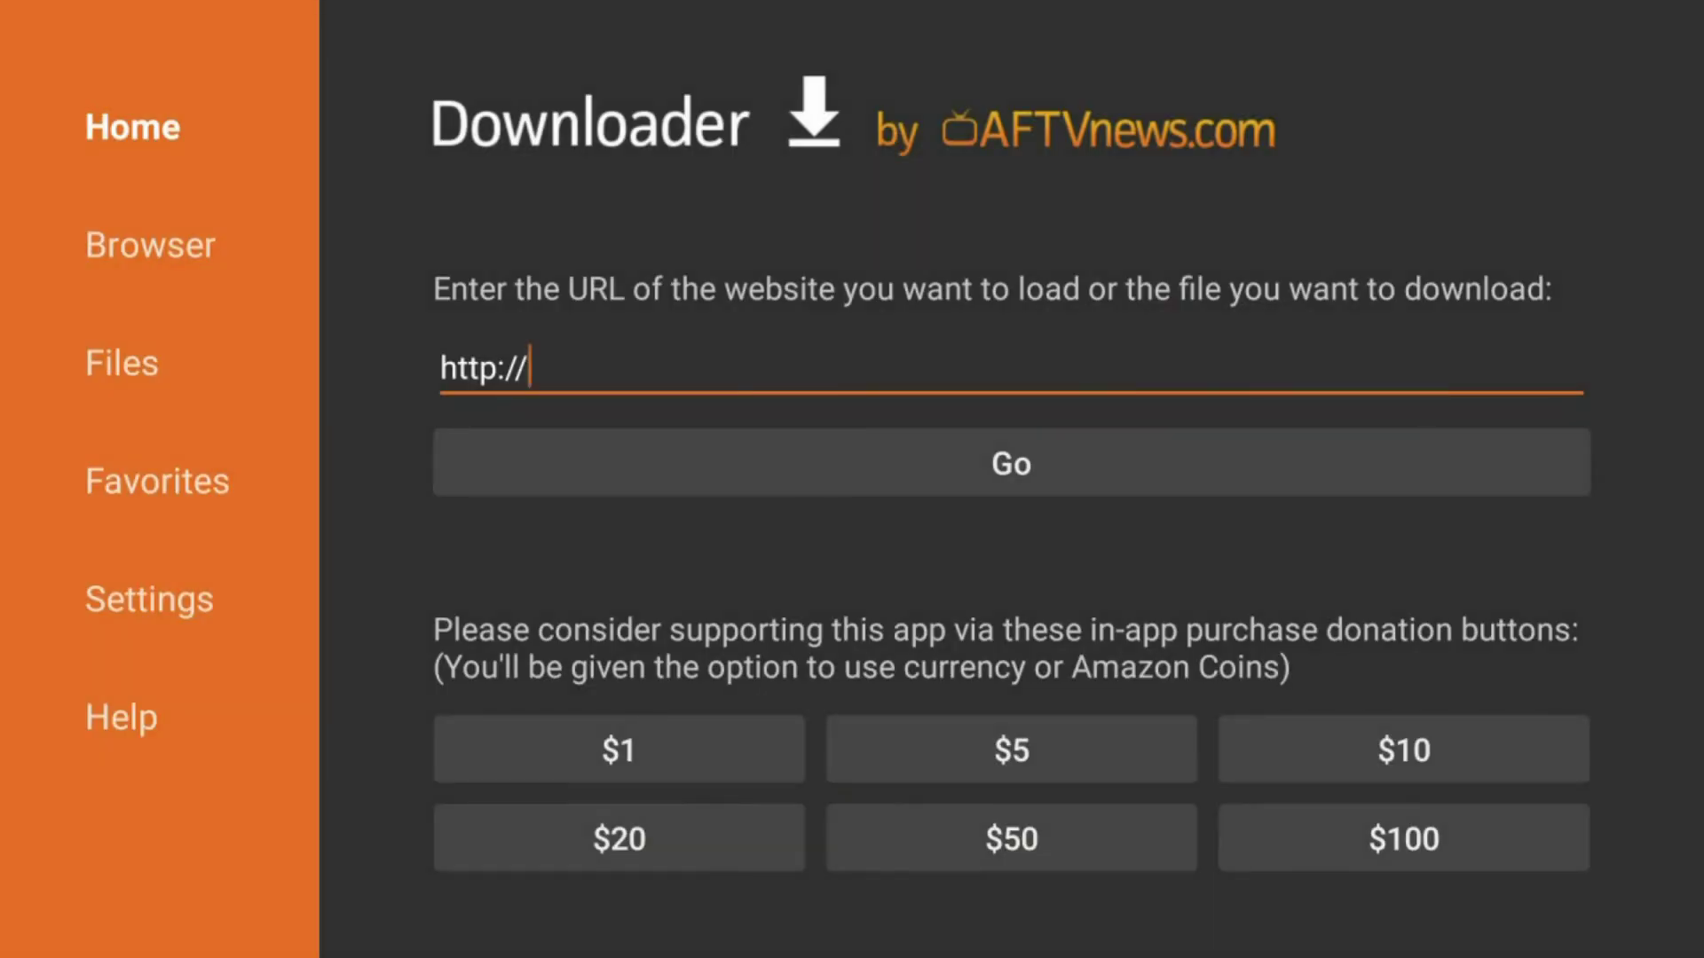
# Type 'bit.ly' into the Downloader address field.
pyautogui.press('Return')
pyautogui.press('Right')
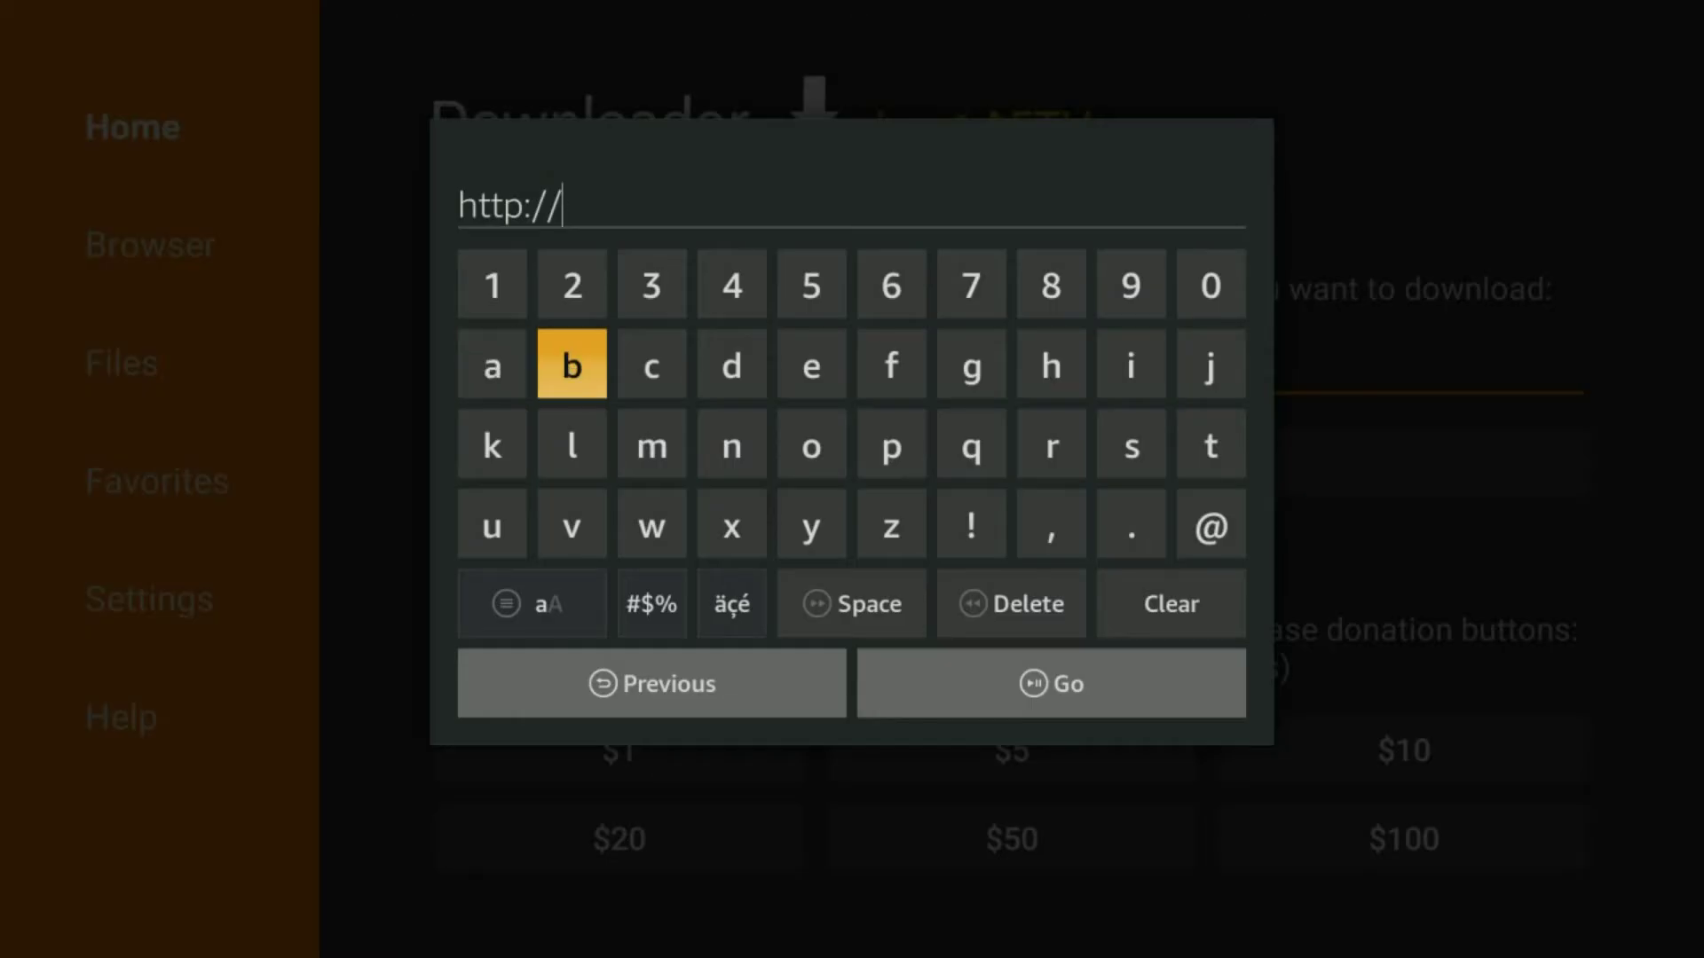
pyautogui.press('Right')
pyautogui.press('Left')
pyautogui.press('Return')
pyautogui.press('Right')
pyautogui.press('Right')
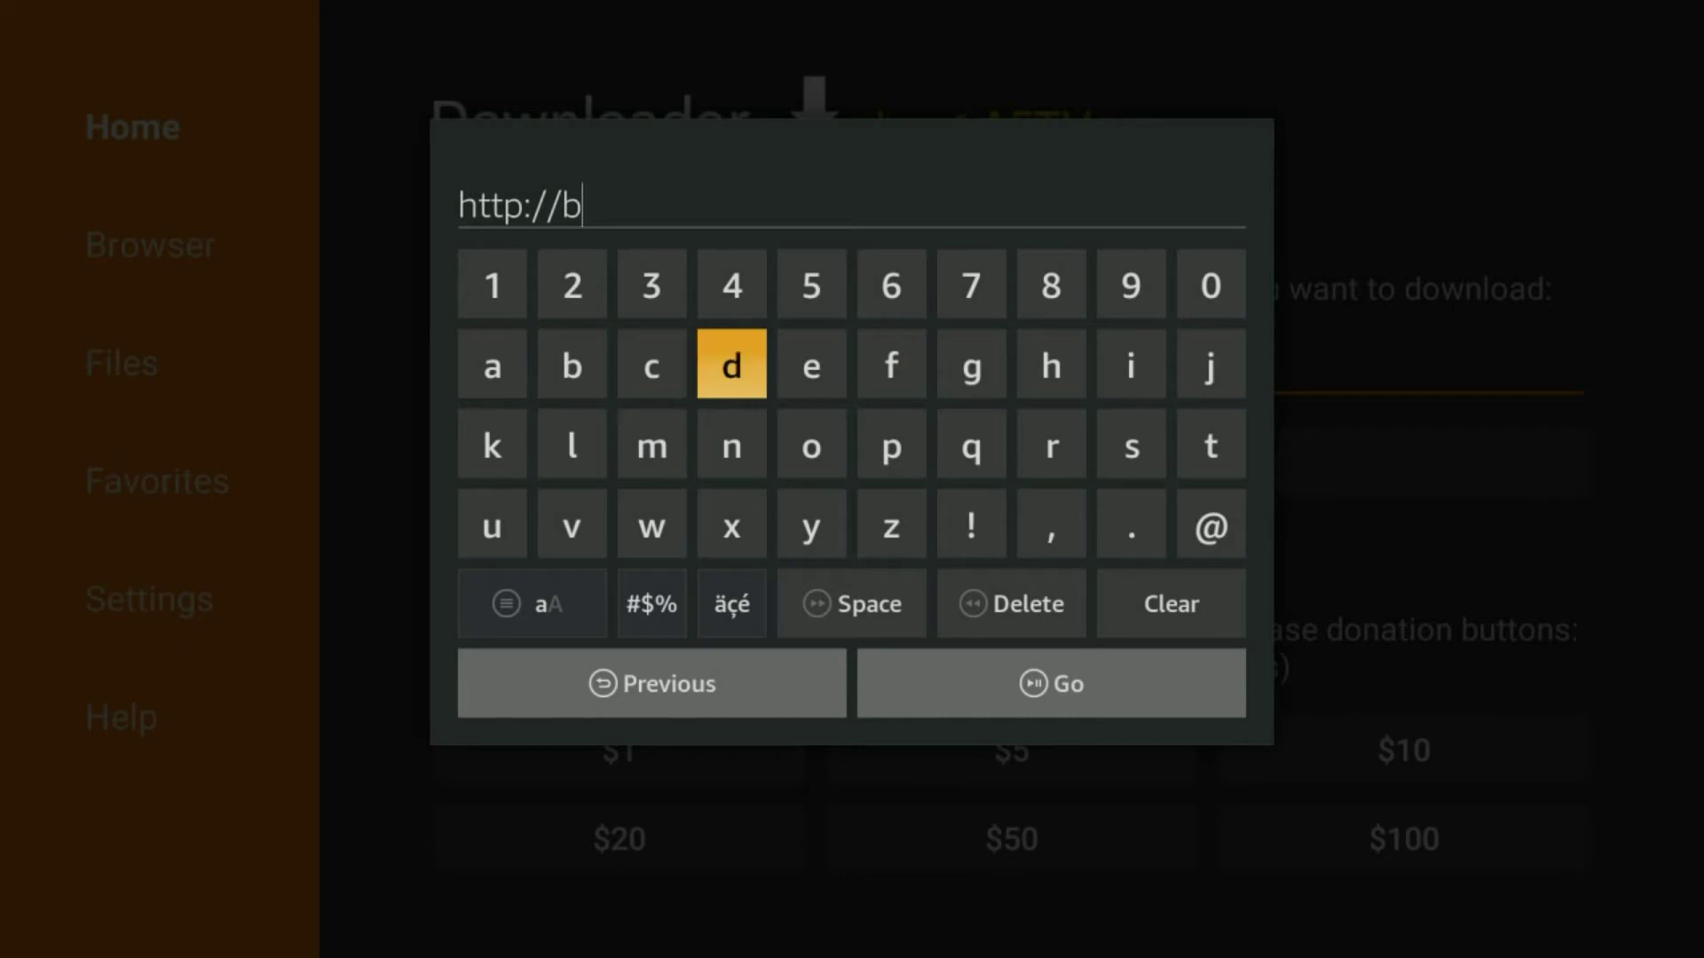
pyautogui.press('Right')
pyautogui.press('Right')
pyautogui.press('Right')
pyautogui.press('Right')
pyautogui.press('Right')
pyautogui.press('Return')
pyautogui.press('Right')
pyautogui.press('Down')
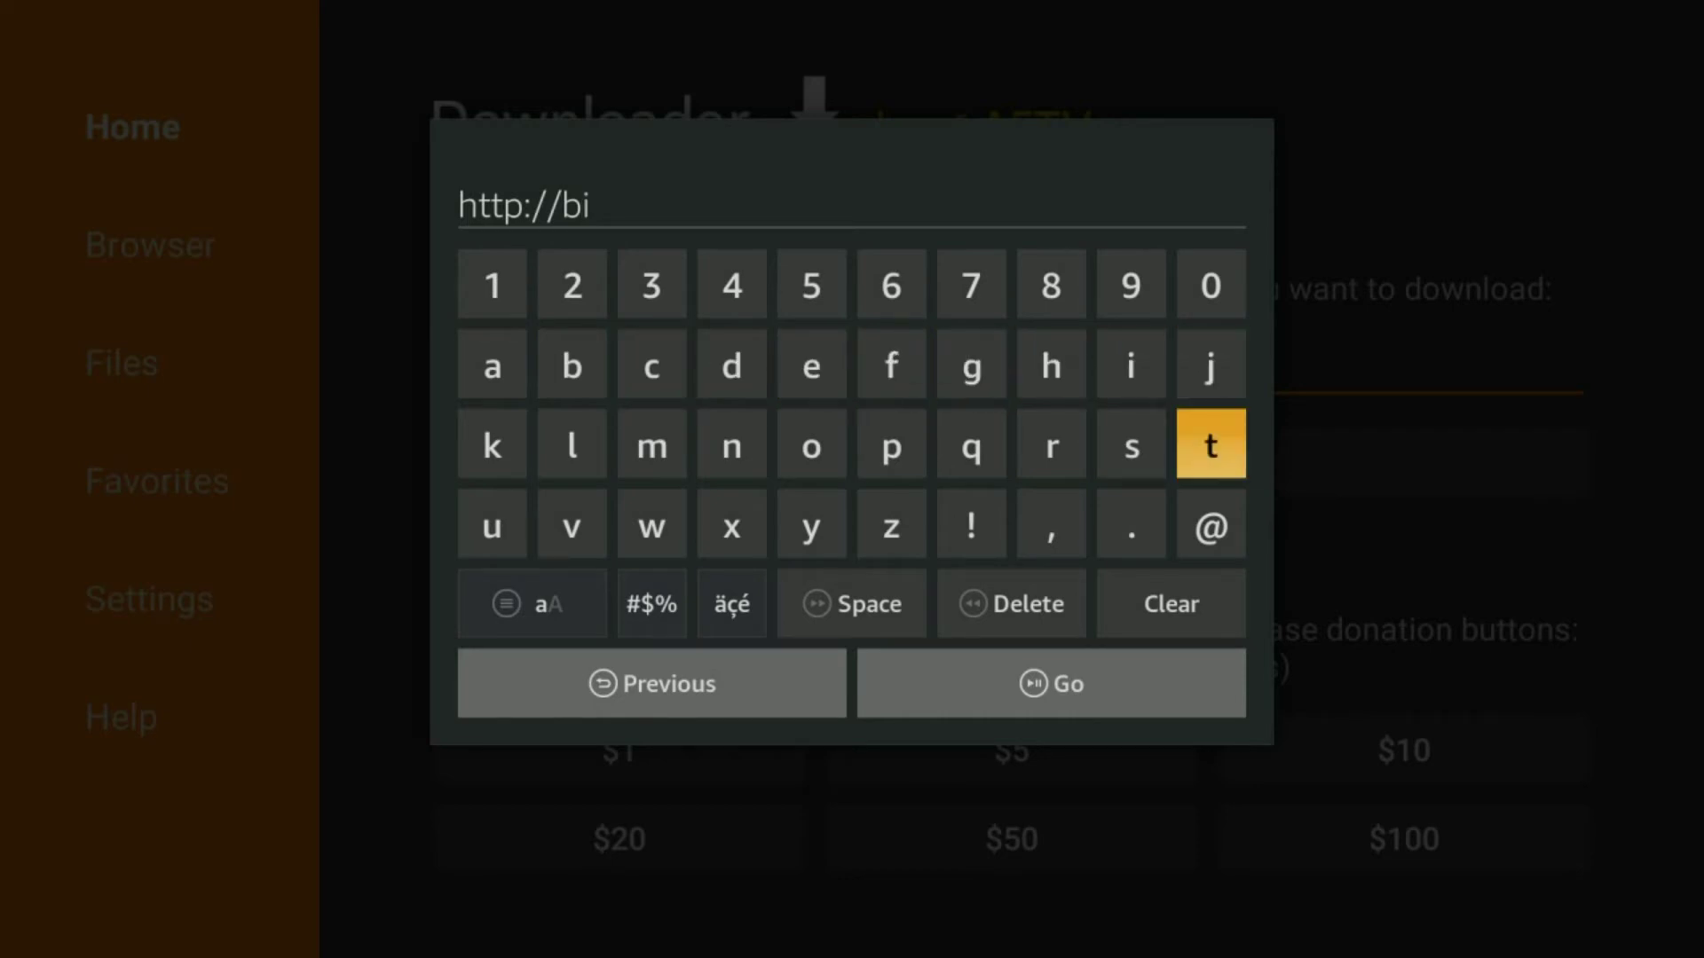
pyautogui.press('Return')
pyautogui.press('Left')
pyautogui.press('Down')
pyautogui.press('Return')
pyautogui.press('Up')
pyautogui.press('Right')
pyautogui.press('Right')
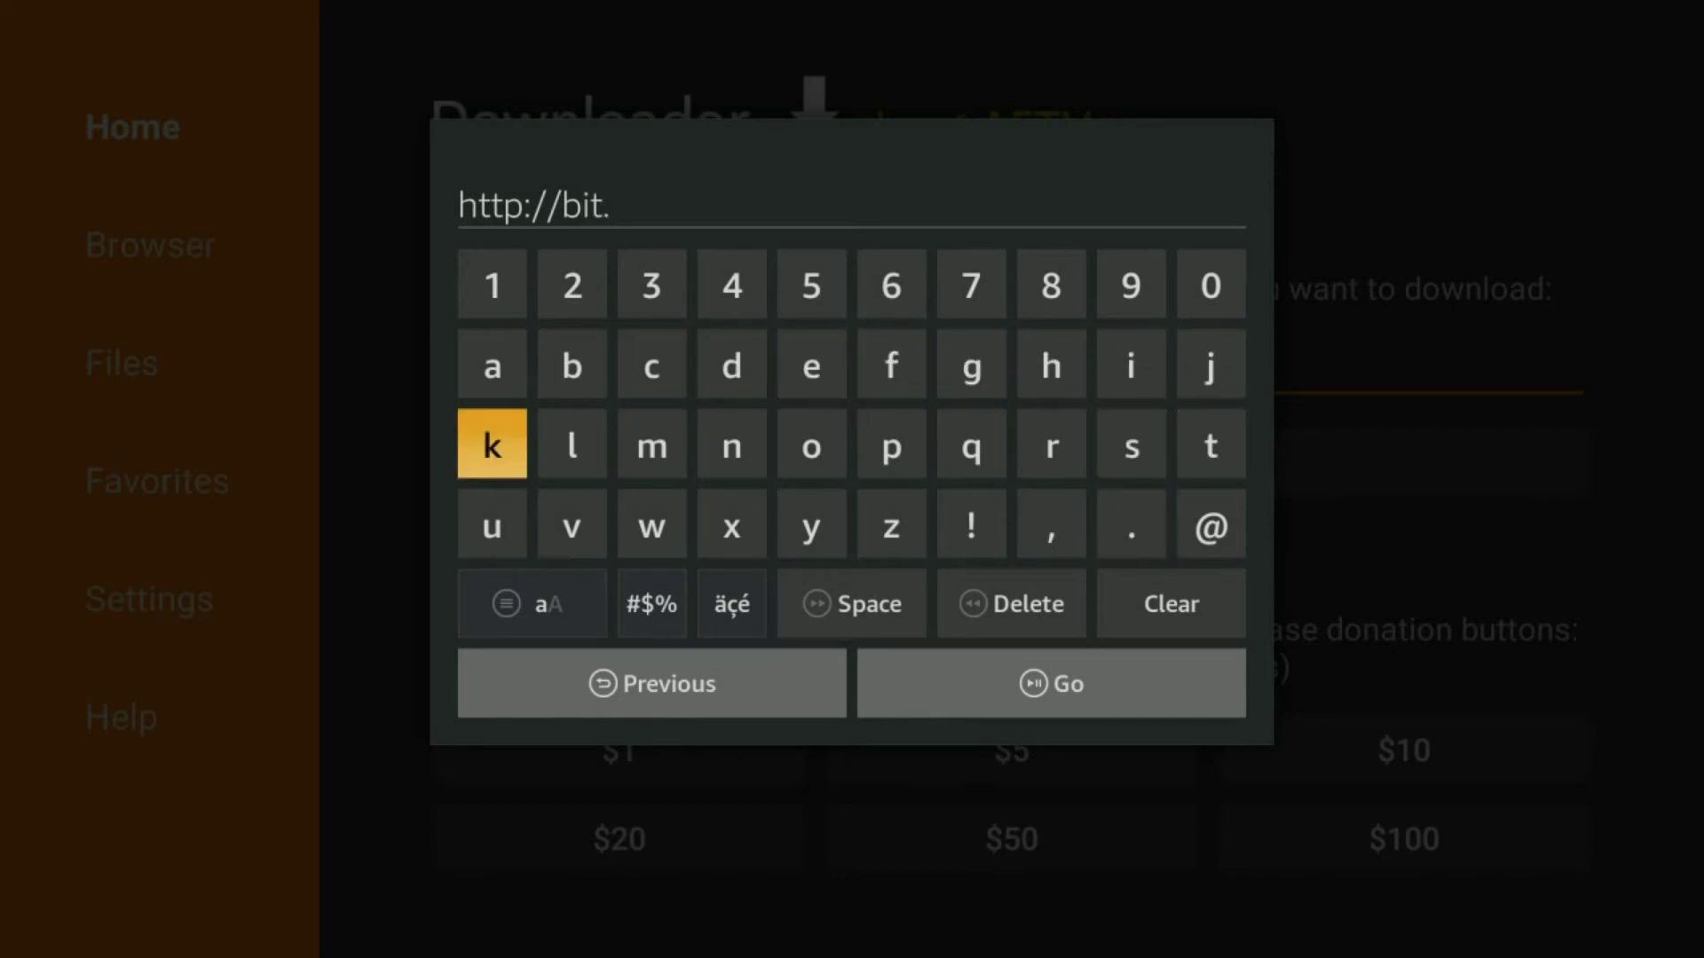
pyautogui.press('Right')
pyautogui.press('Return')
pyautogui.press('Right')
pyautogui.press('Right')
pyautogui.press('Right')
pyautogui.press('Down')
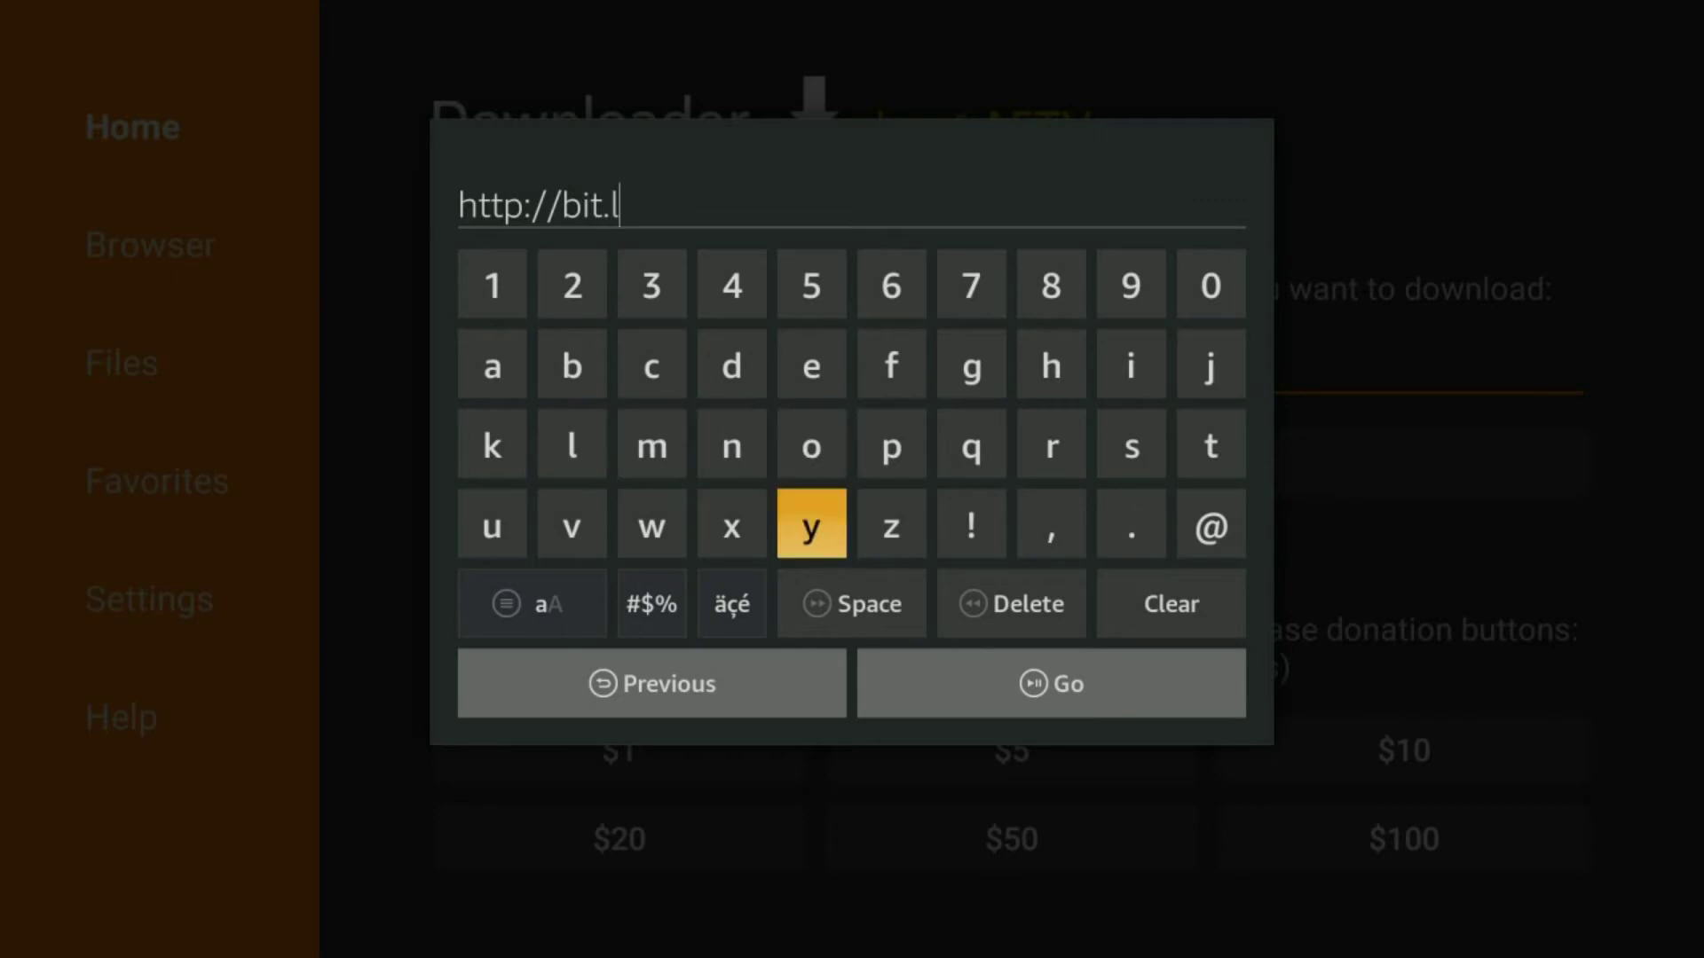
pyautogui.press('Return')
pyautogui.press('Left')
# Add '/2' to the address, using the symbols keyboard for the slash.
pyautogui.press('Down')
pyautogui.press('Left')
pyautogui.press('Return')
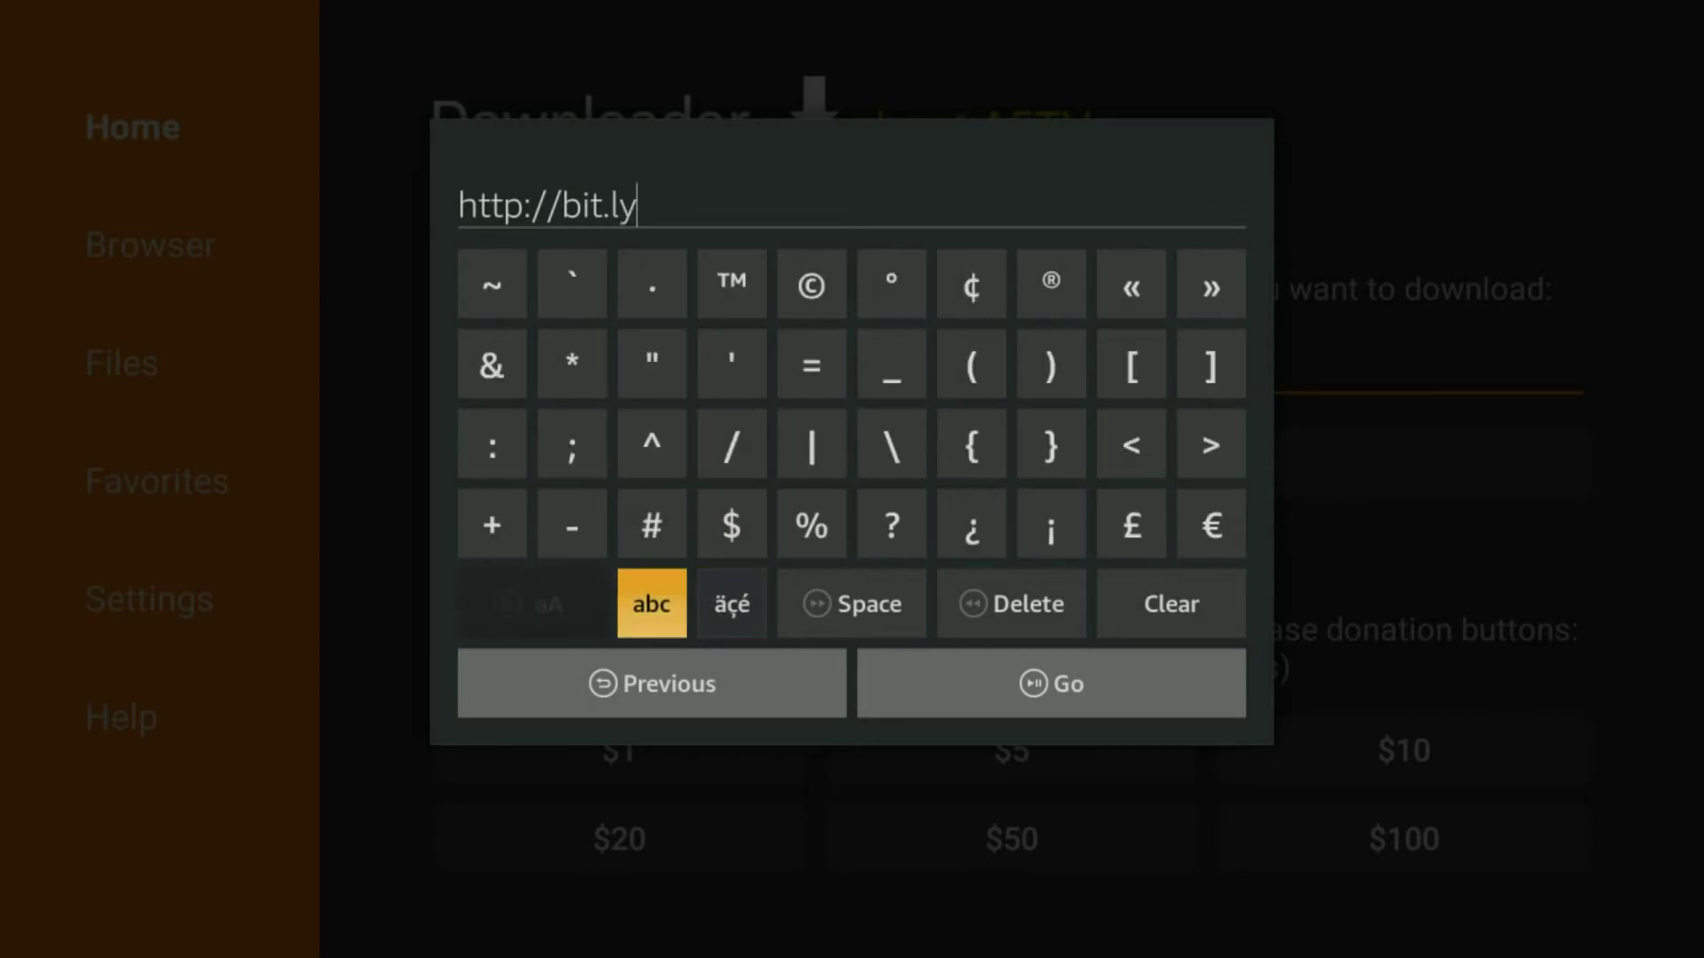
pyautogui.press('Up')
pyautogui.press('Up')
pyautogui.press('Right')
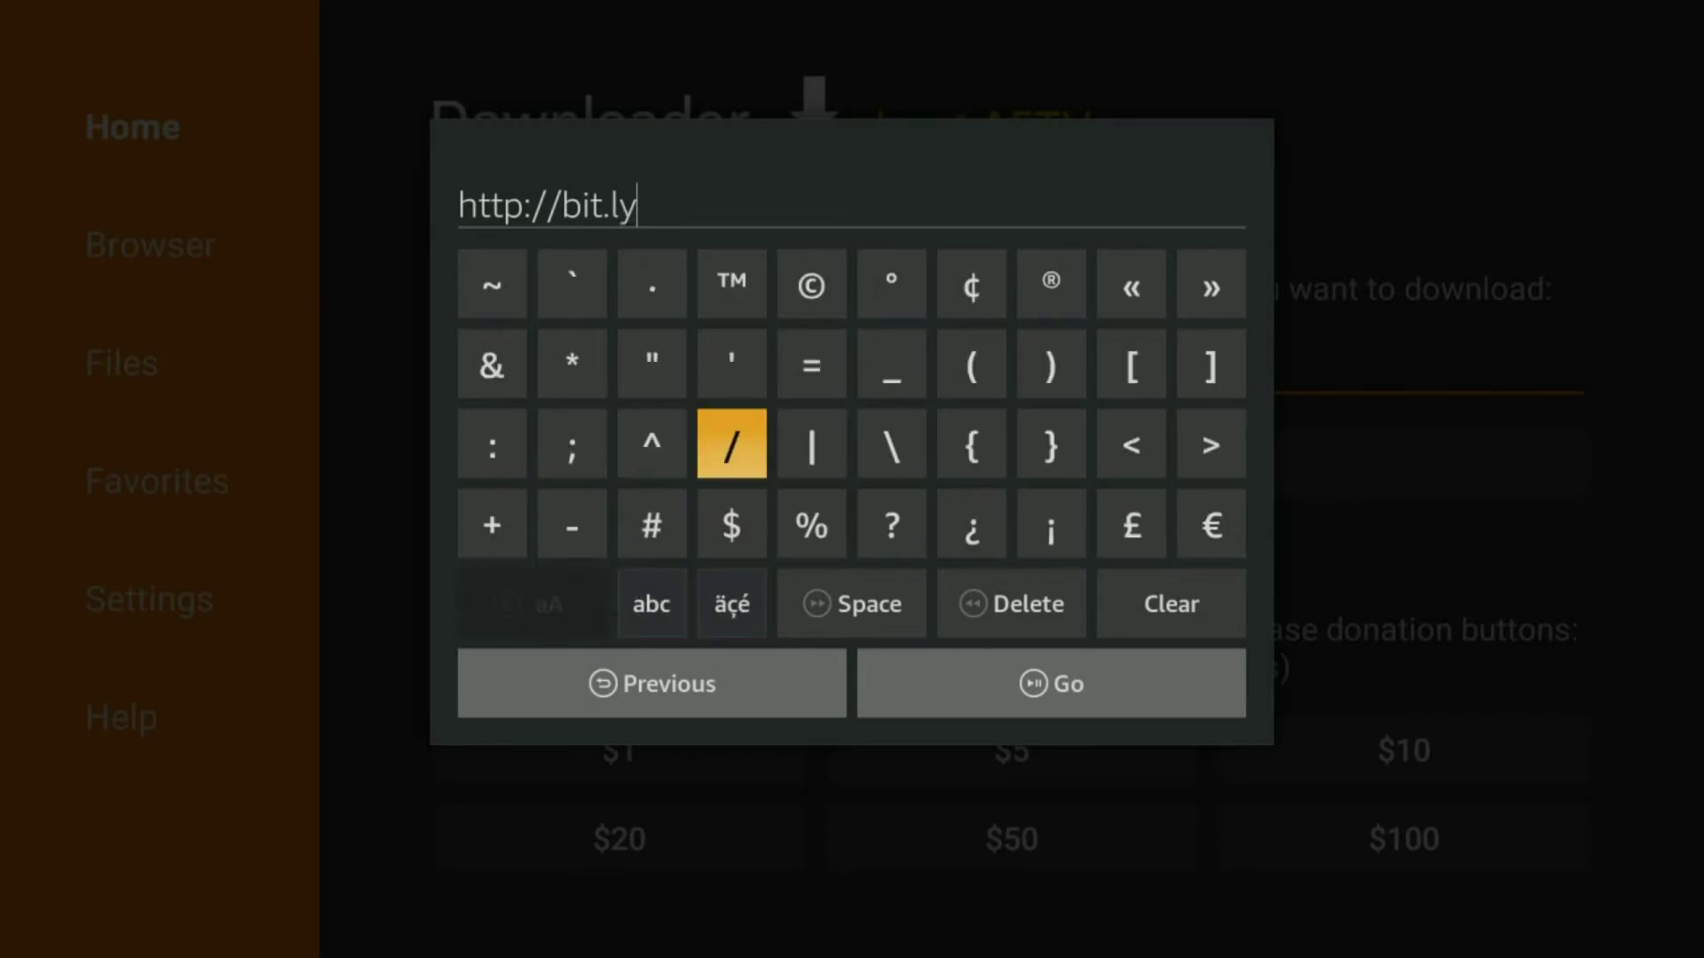
pyautogui.press('Return')
pyautogui.press('Down')
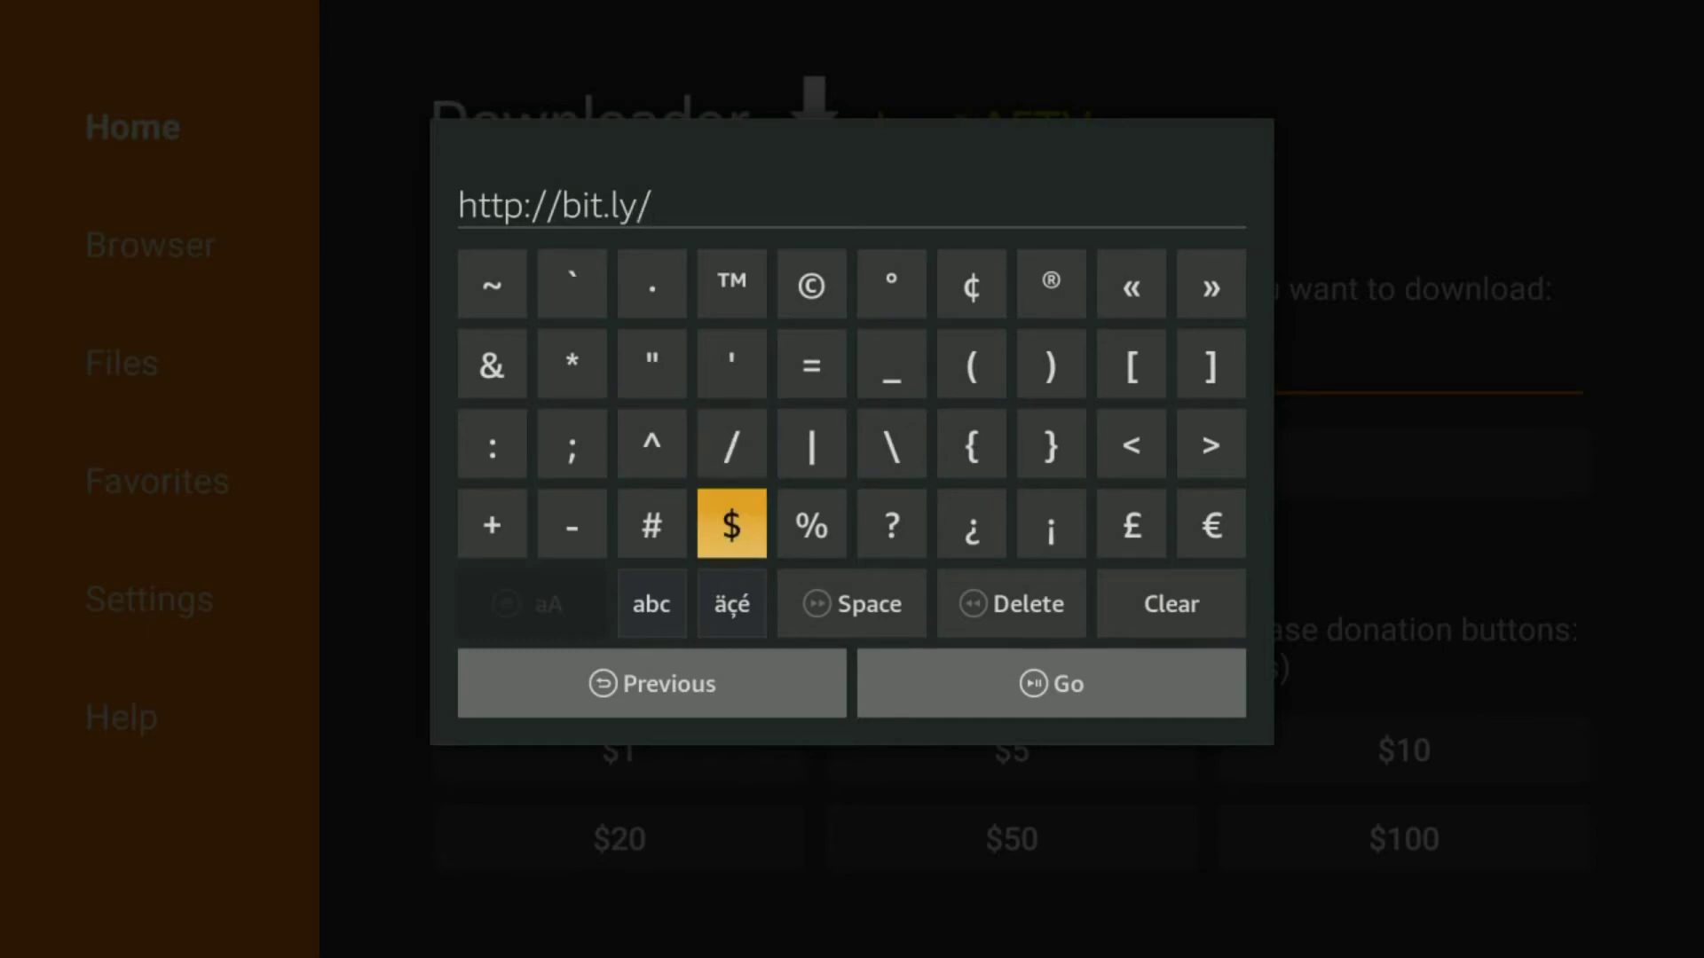
pyautogui.press('Down')
pyautogui.press('Left')
pyautogui.press('Return')
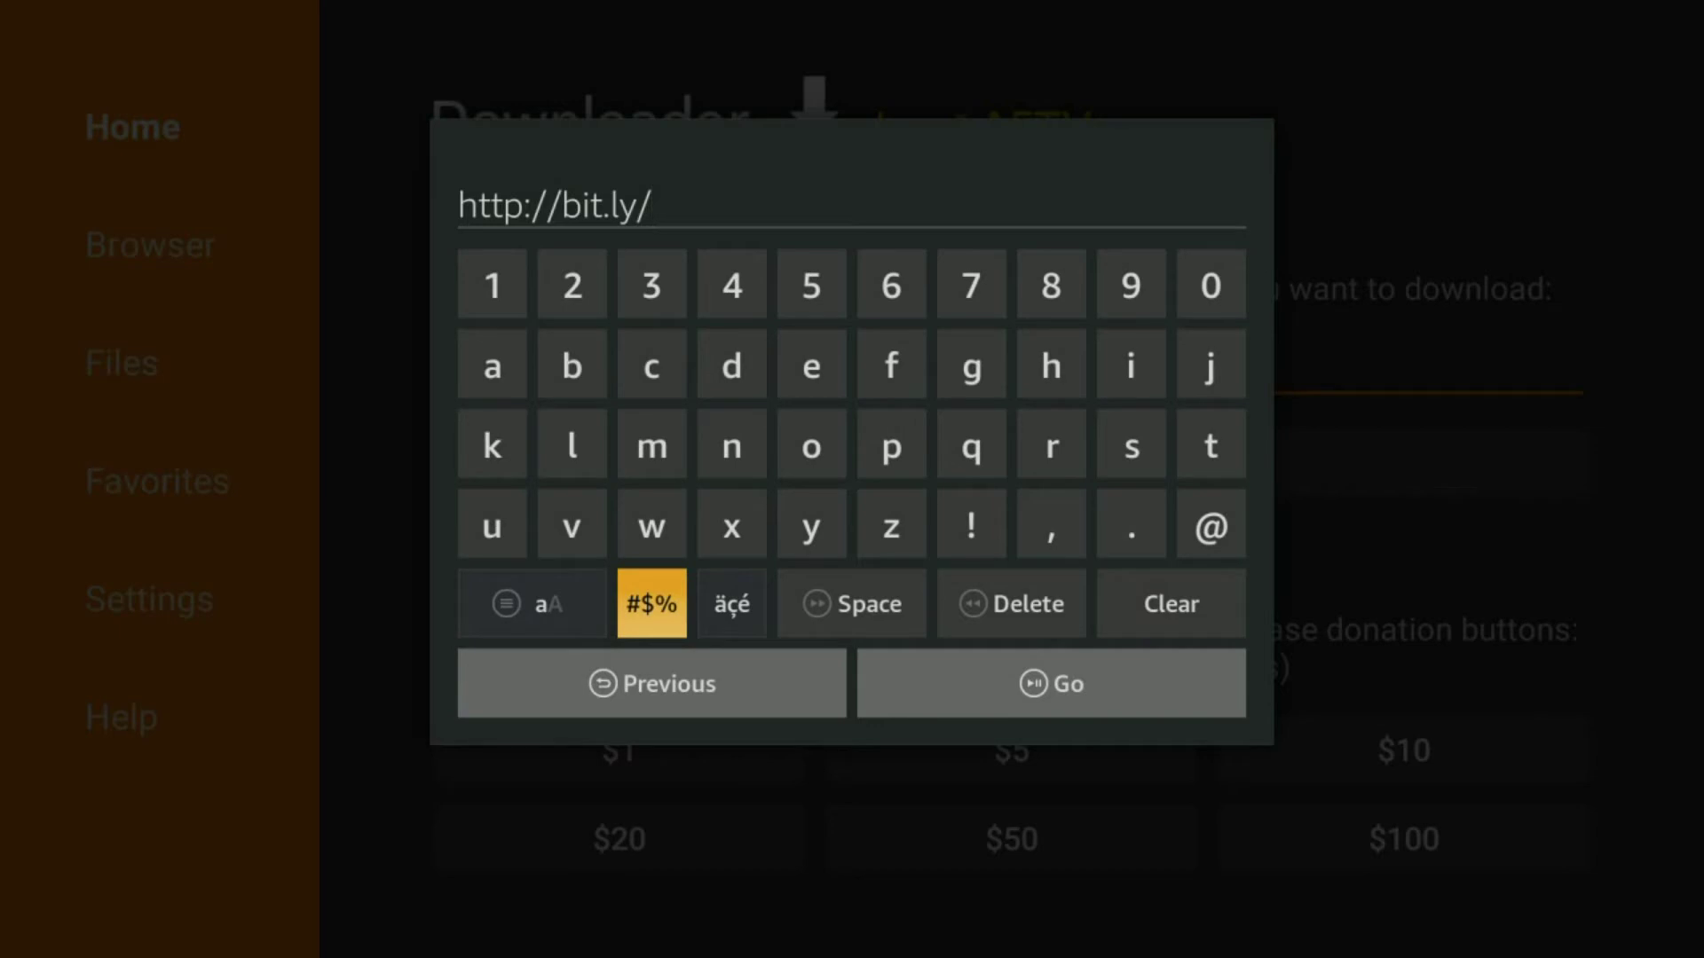
pyautogui.press('Up')
pyautogui.press('Up')
pyautogui.press('Up')
pyautogui.press('Up')
pyautogui.press('Left')
pyautogui.press('Return')
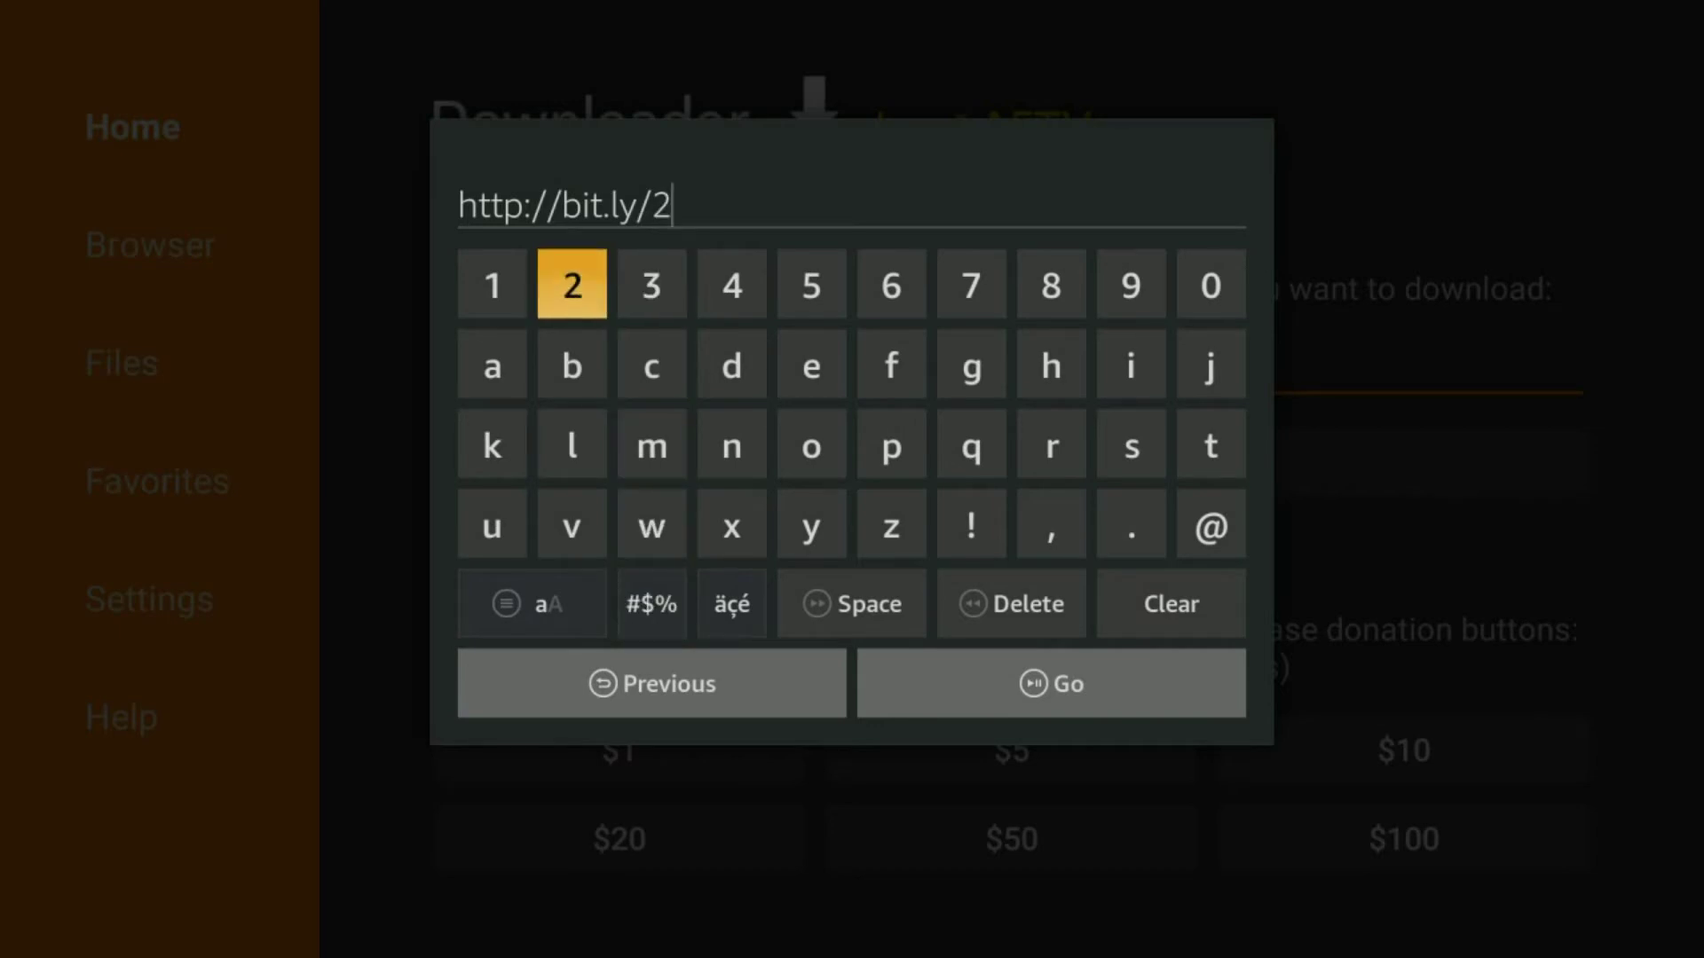
# Add capital letters 'AQ' to the address.
pyautogui.press('Down')
pyautogui.press('Down')
pyautogui.press('Down')
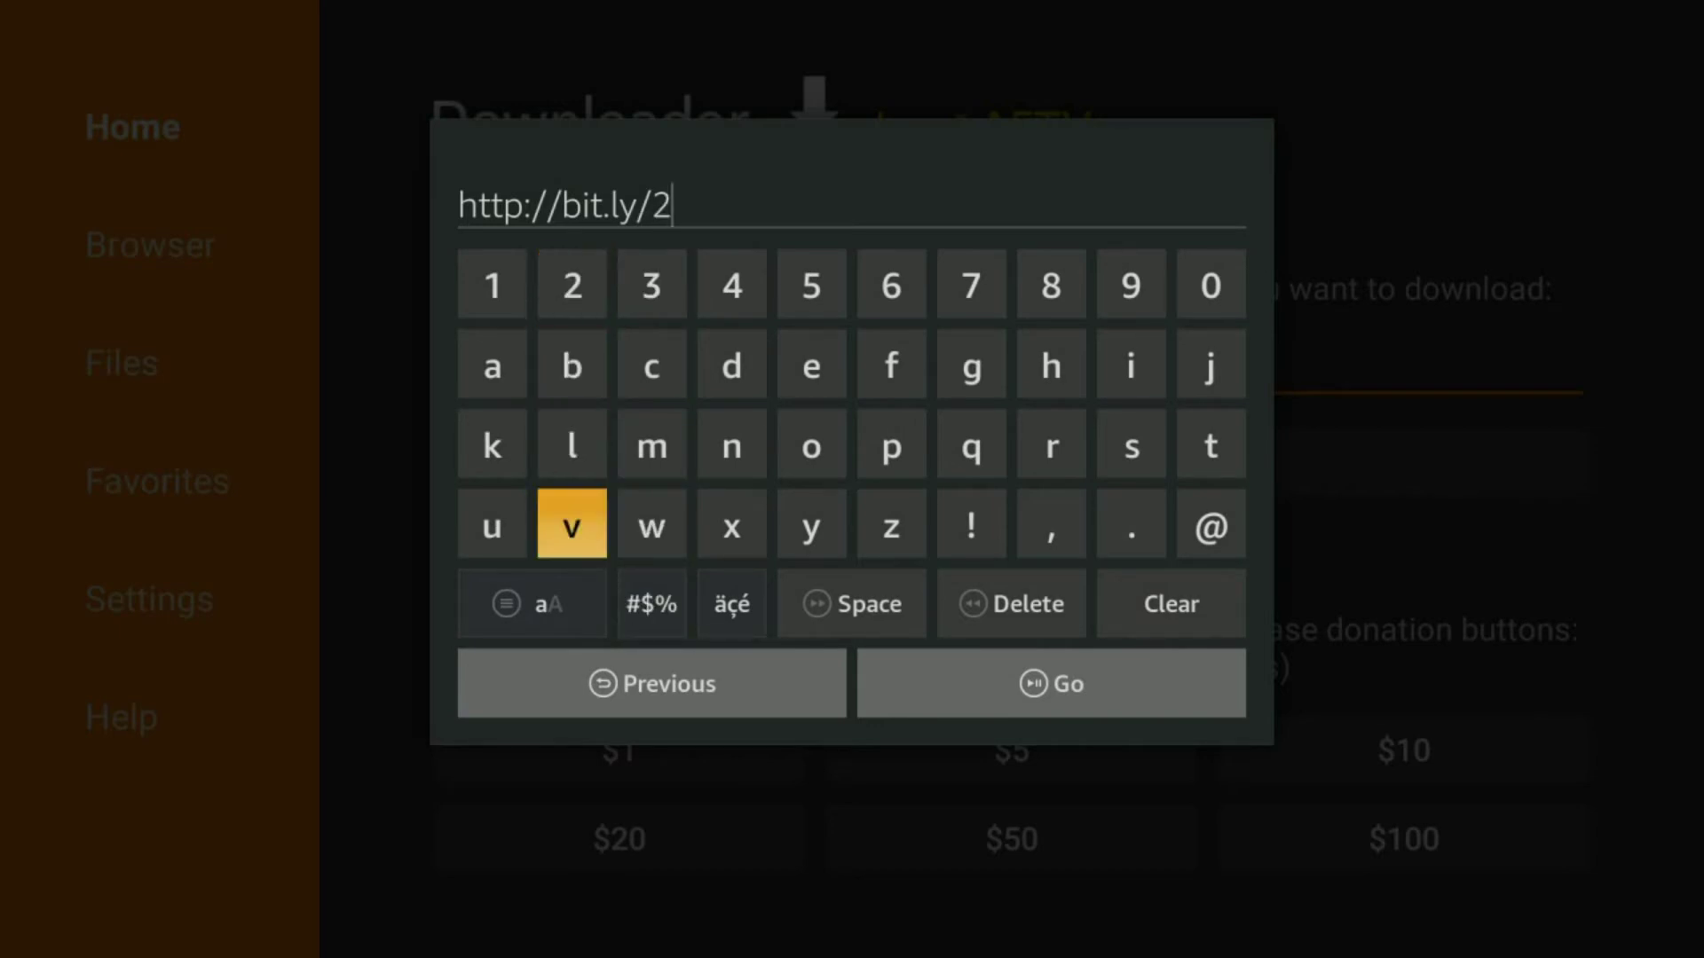
pyautogui.press('Down')
pyautogui.press('Return')
pyautogui.press('Up')
pyautogui.press('Up')
pyautogui.press('Up')
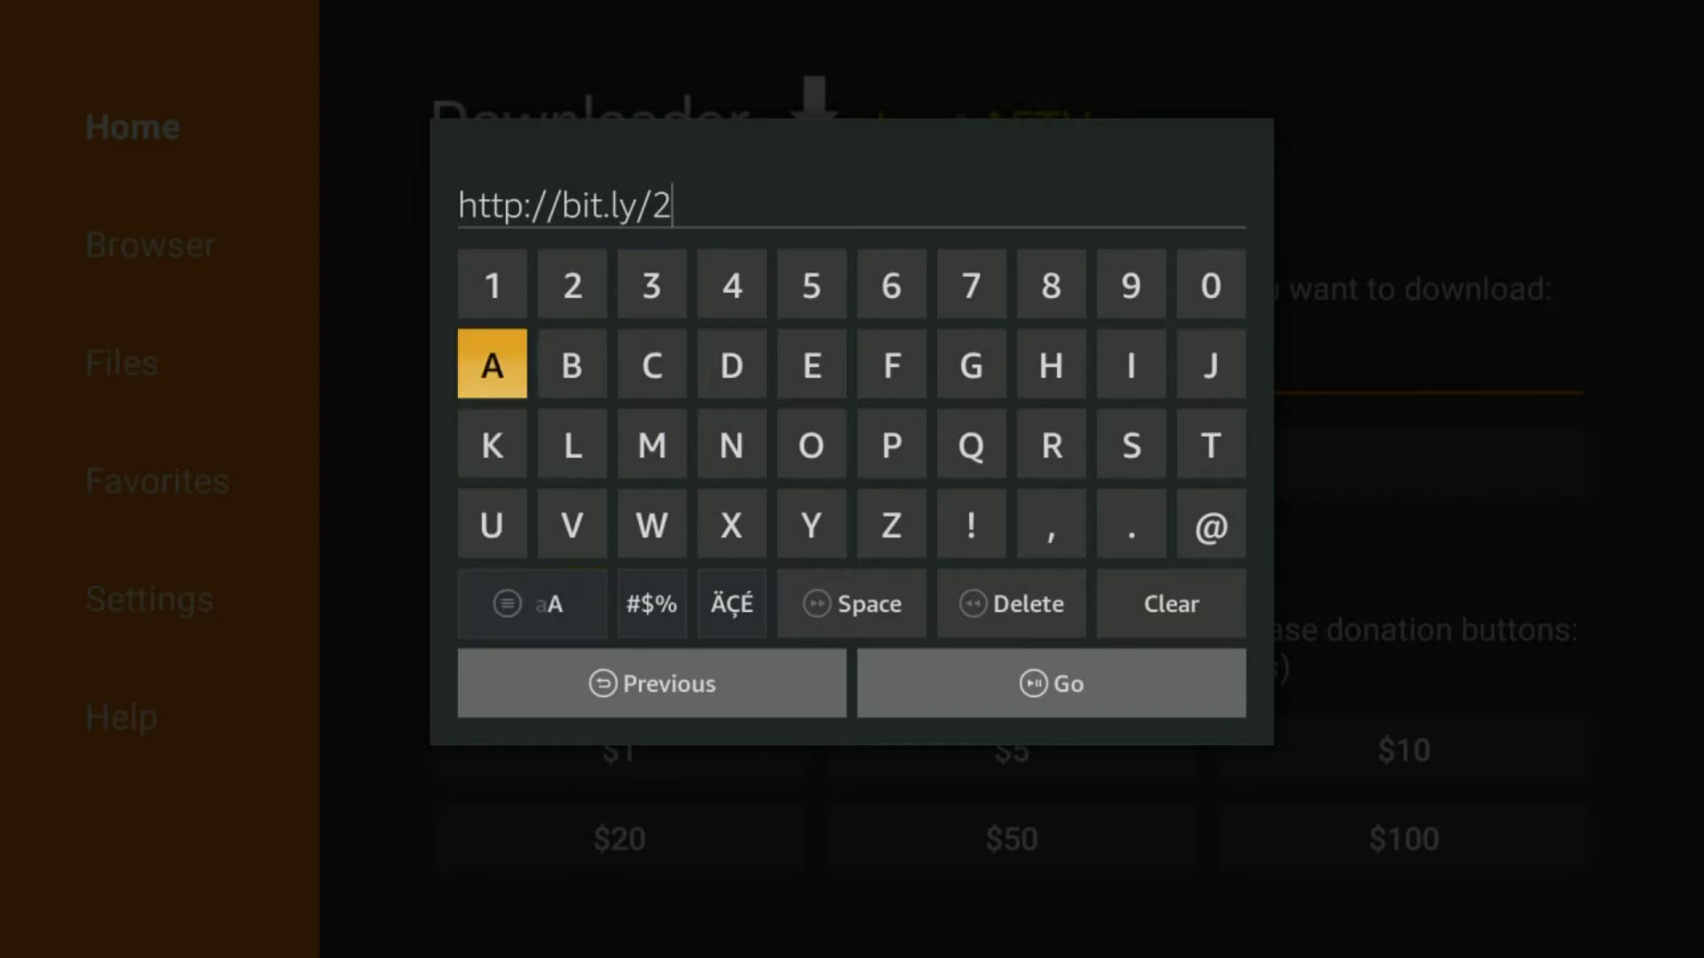
pyautogui.press('Return')
pyautogui.press('Left')
pyautogui.press('Down')
pyautogui.press('Left')
pyautogui.press('Left')
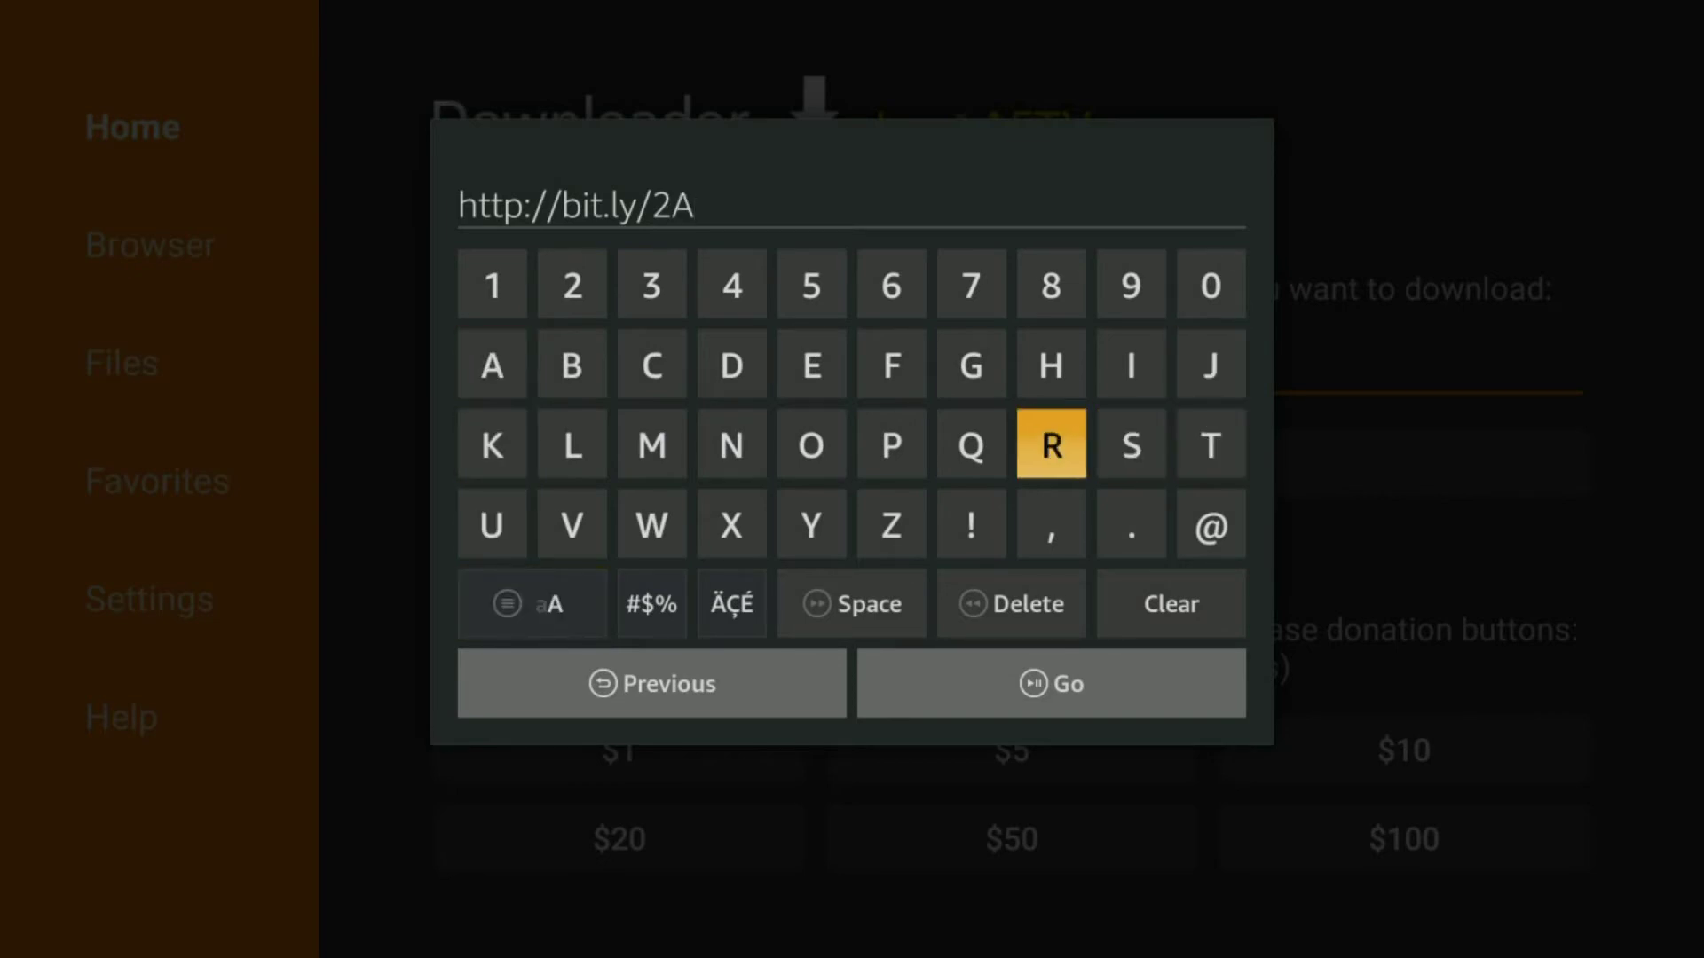
pyautogui.press('Left')
pyautogui.press('Return')
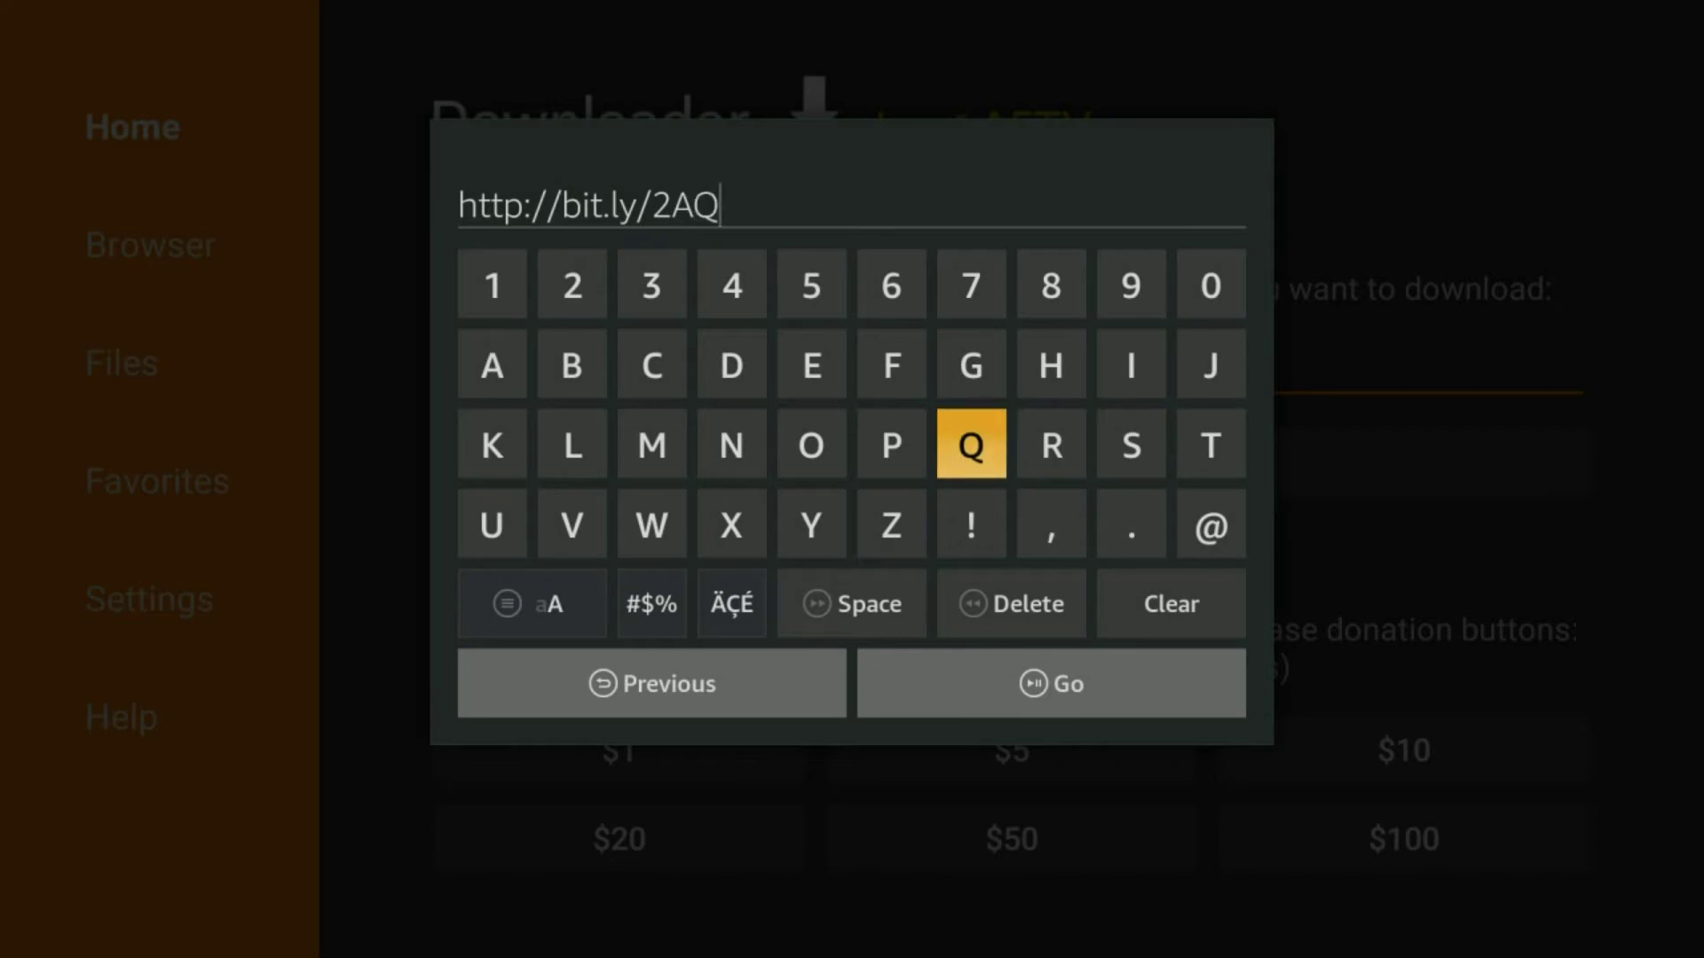
# Add lowercase letters 'nt' to the address.
pyautogui.press('Right')
pyautogui.press('Right')
pyautogui.press('Right')
pyautogui.press('Right')
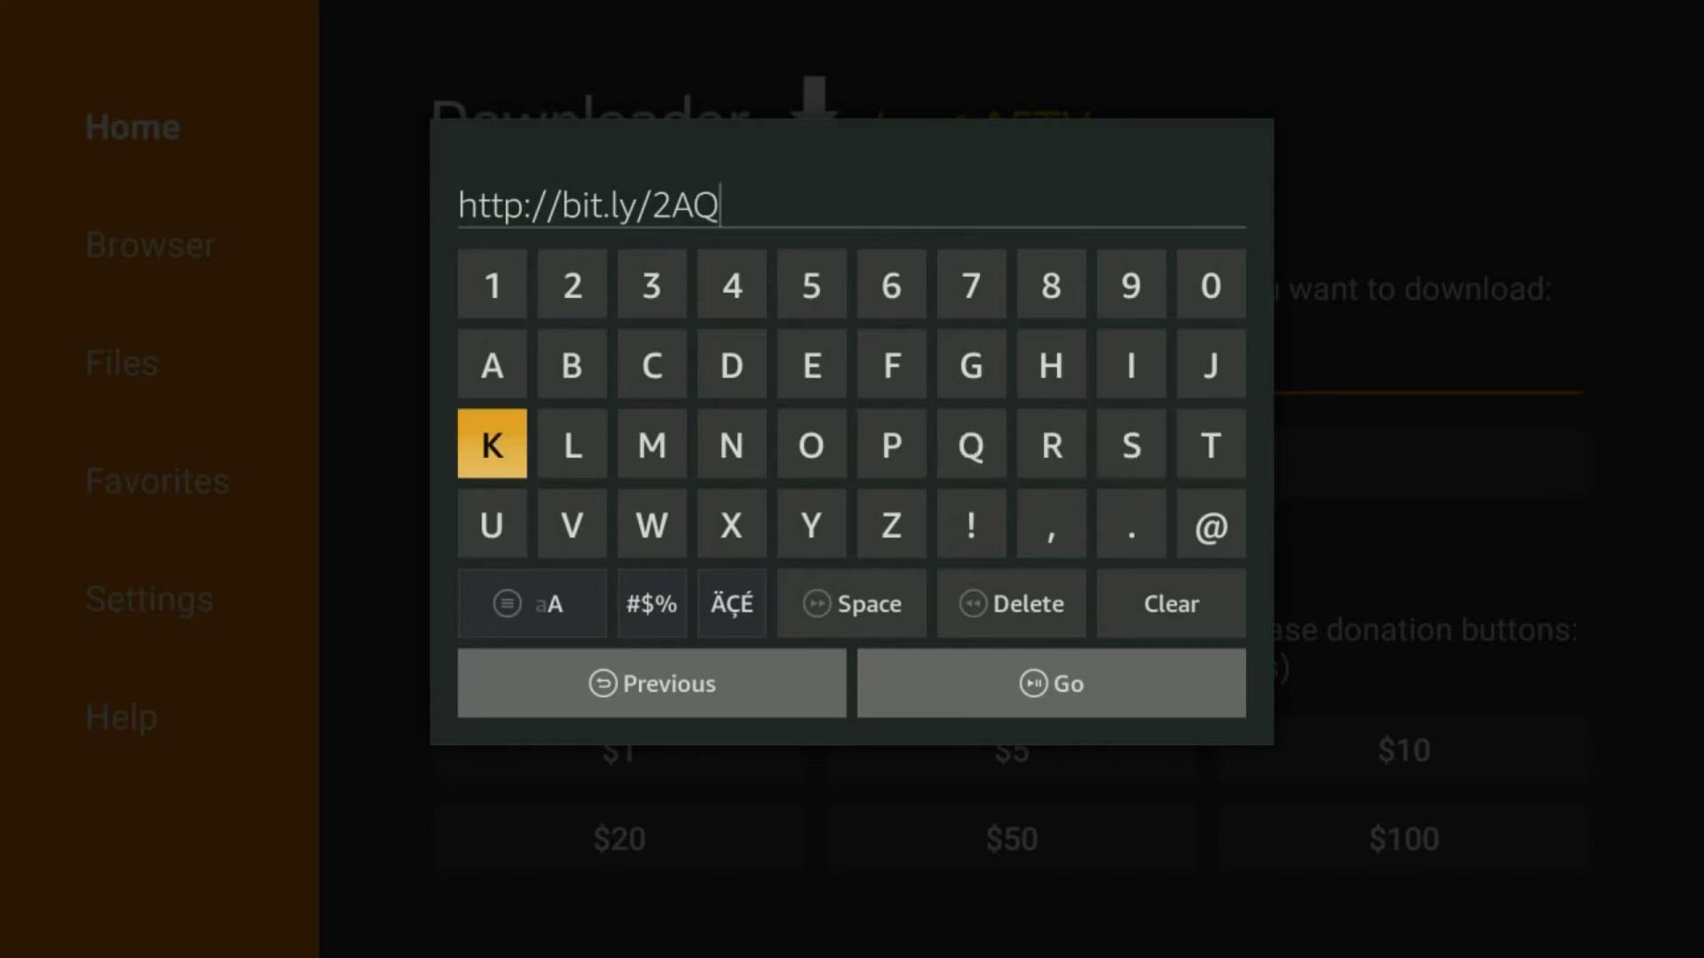
pyautogui.press('Down')
pyautogui.press('Down')
pyautogui.press('Return')
pyautogui.press('Up')
pyautogui.press('Up')
pyautogui.press('Right')
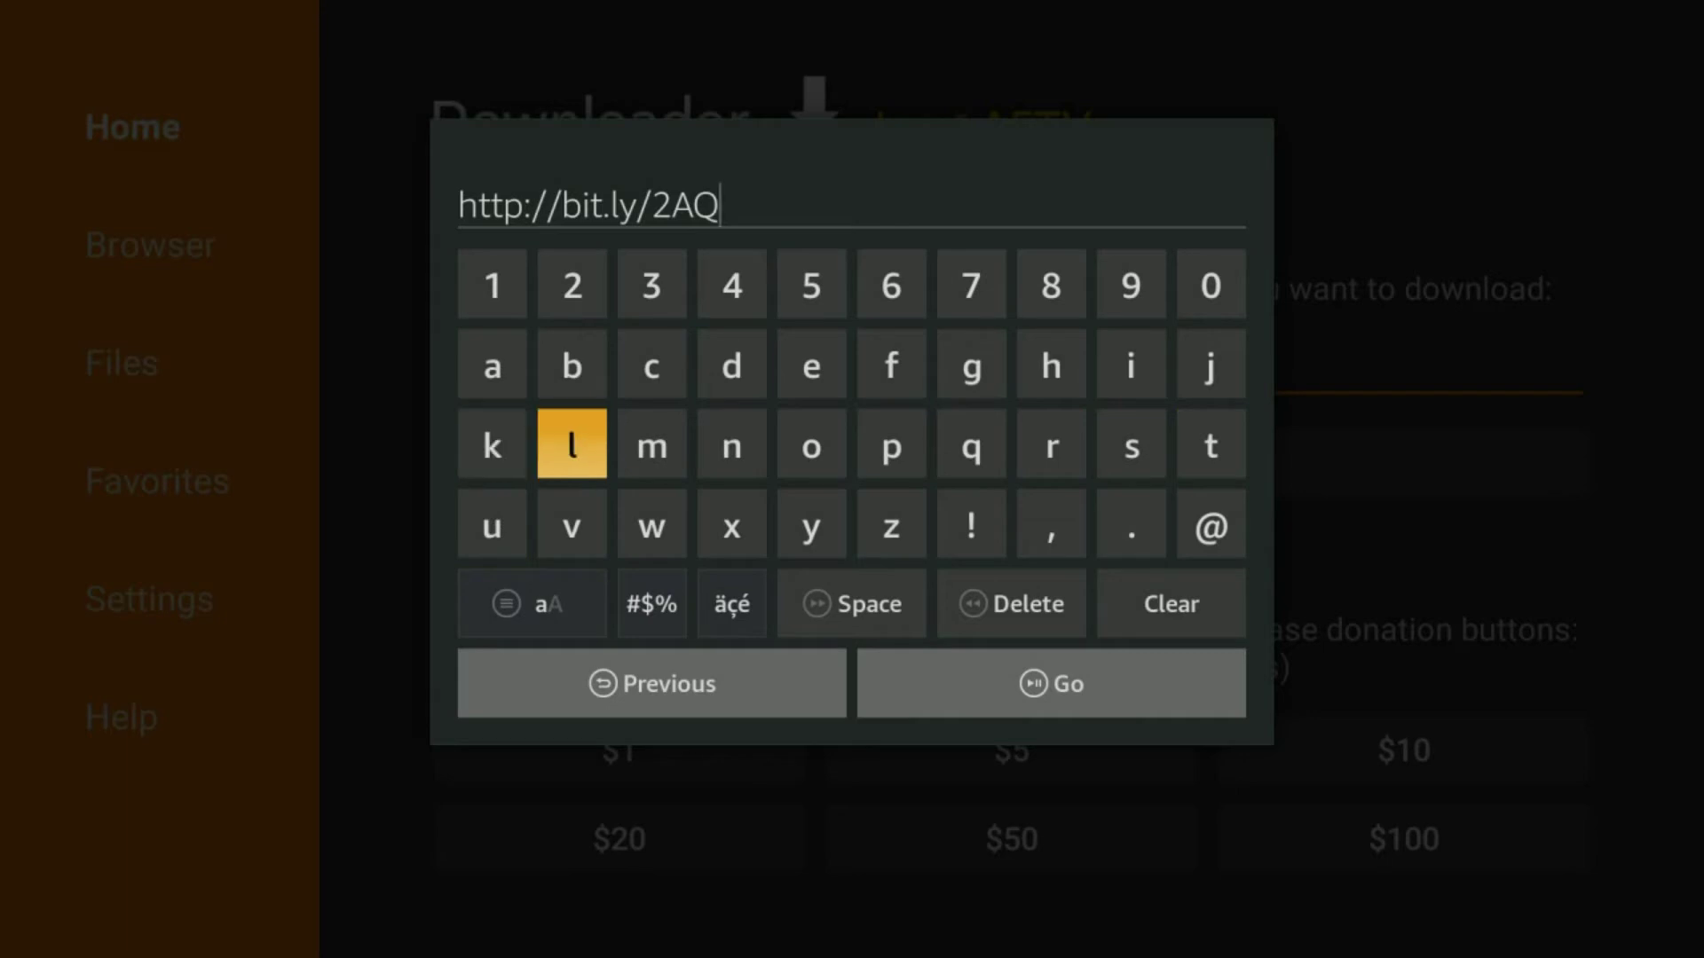
pyautogui.press('Right')
pyautogui.press('Right')
pyautogui.press('Return')
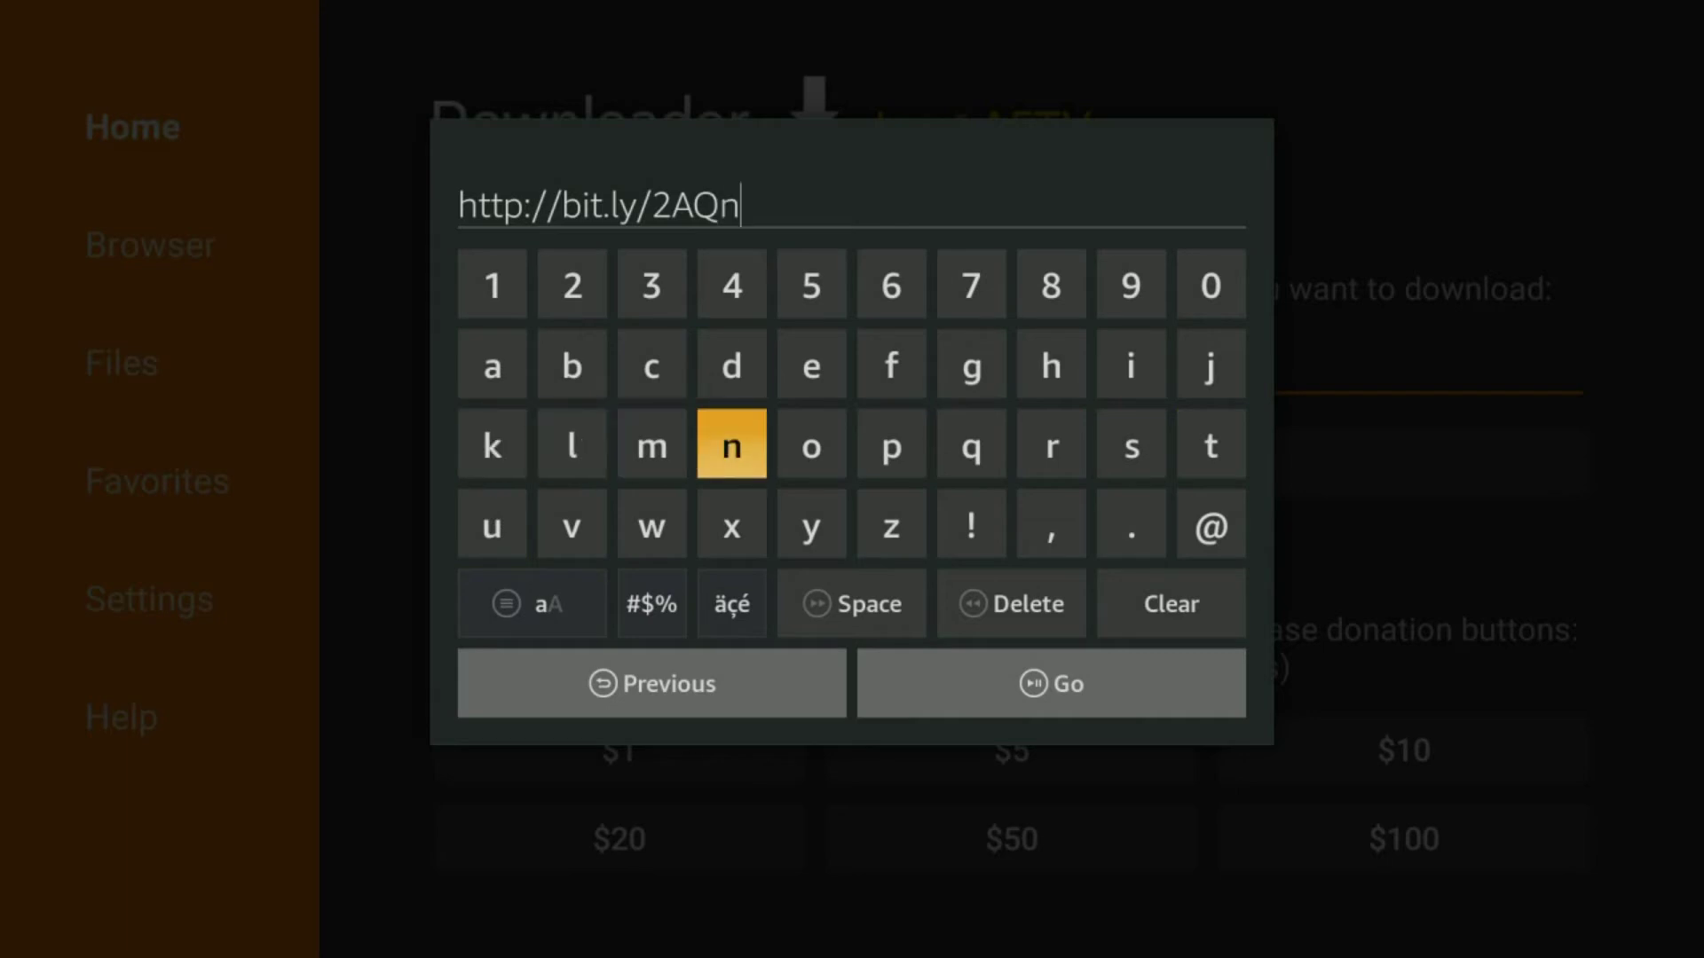
pyautogui.press('Right')
pyautogui.press('Right')
pyautogui.press('Right')
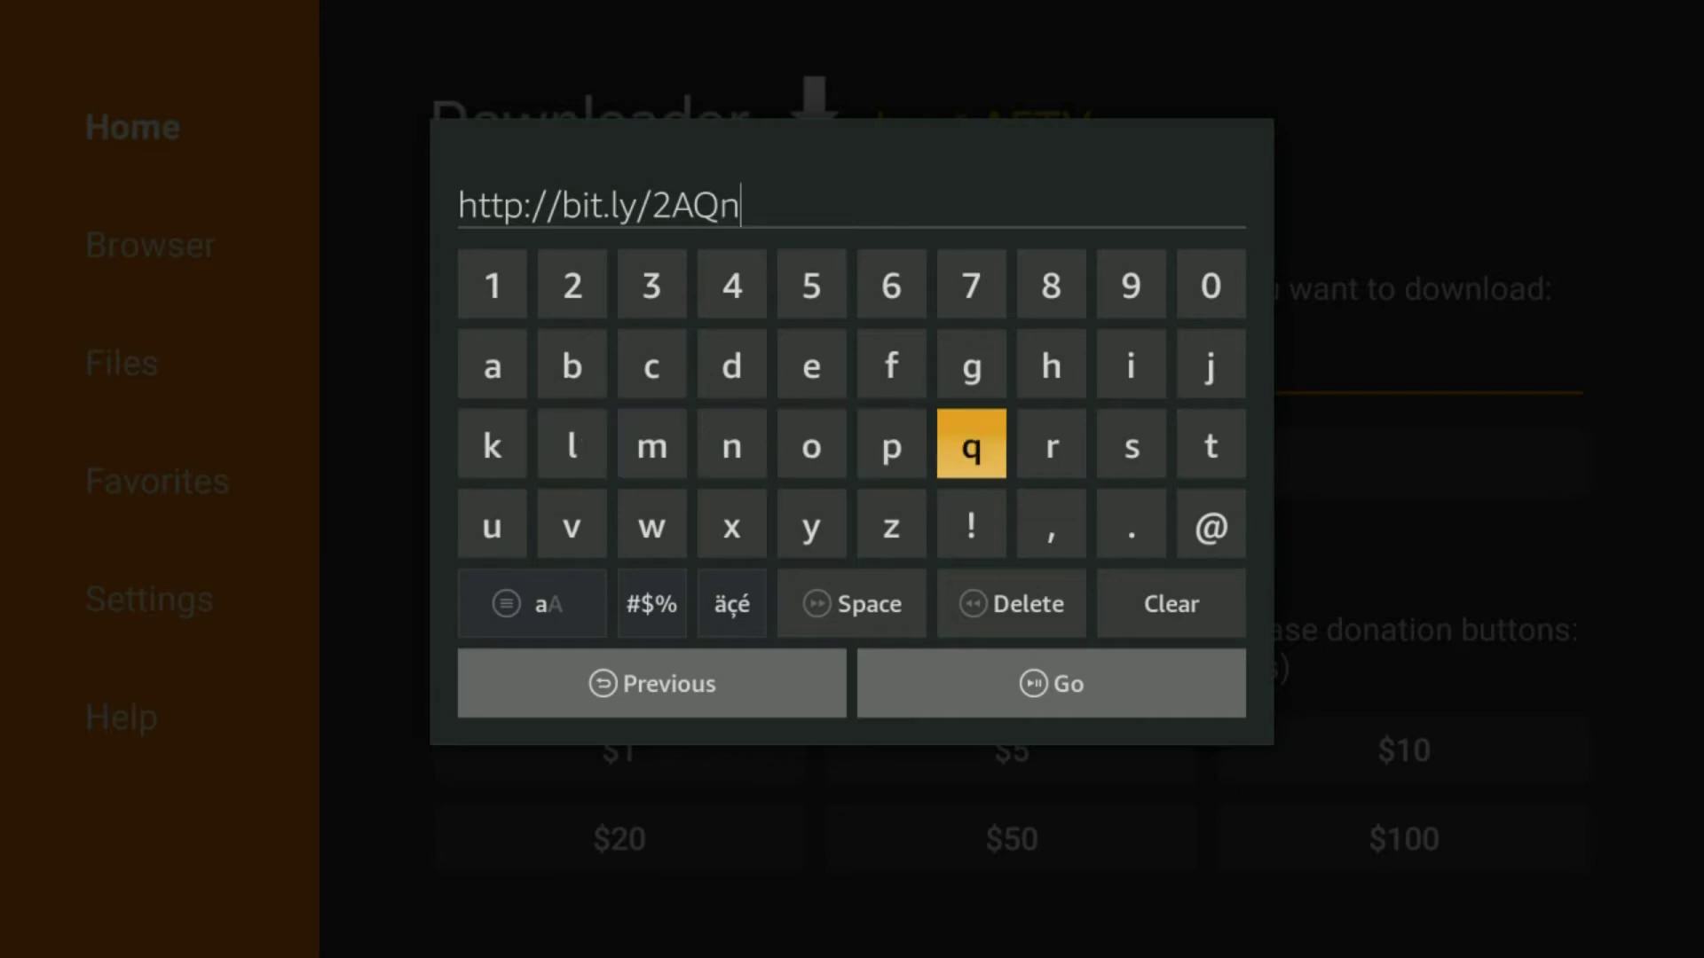
pyautogui.press('Right')
pyautogui.press('Right')
pyautogui.press('Right')
pyautogui.press('Return')
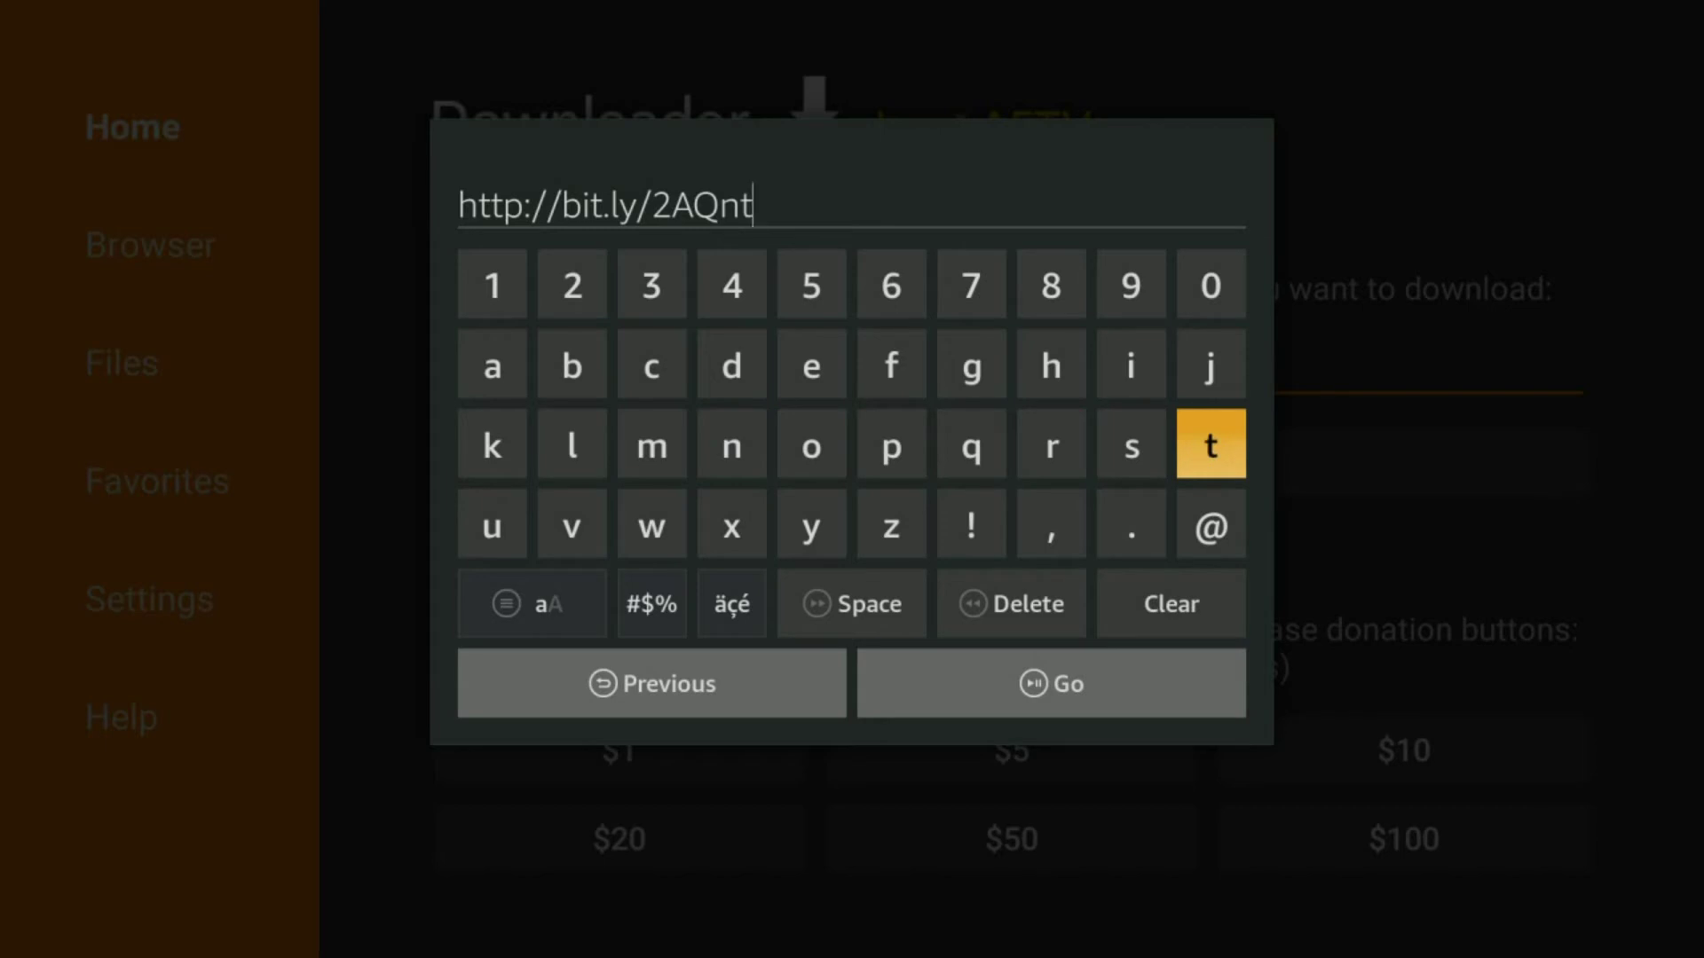
# Finish the address with capital 'LO' and submit it with Go.
pyautogui.press('Right')
pyautogui.press('Down')
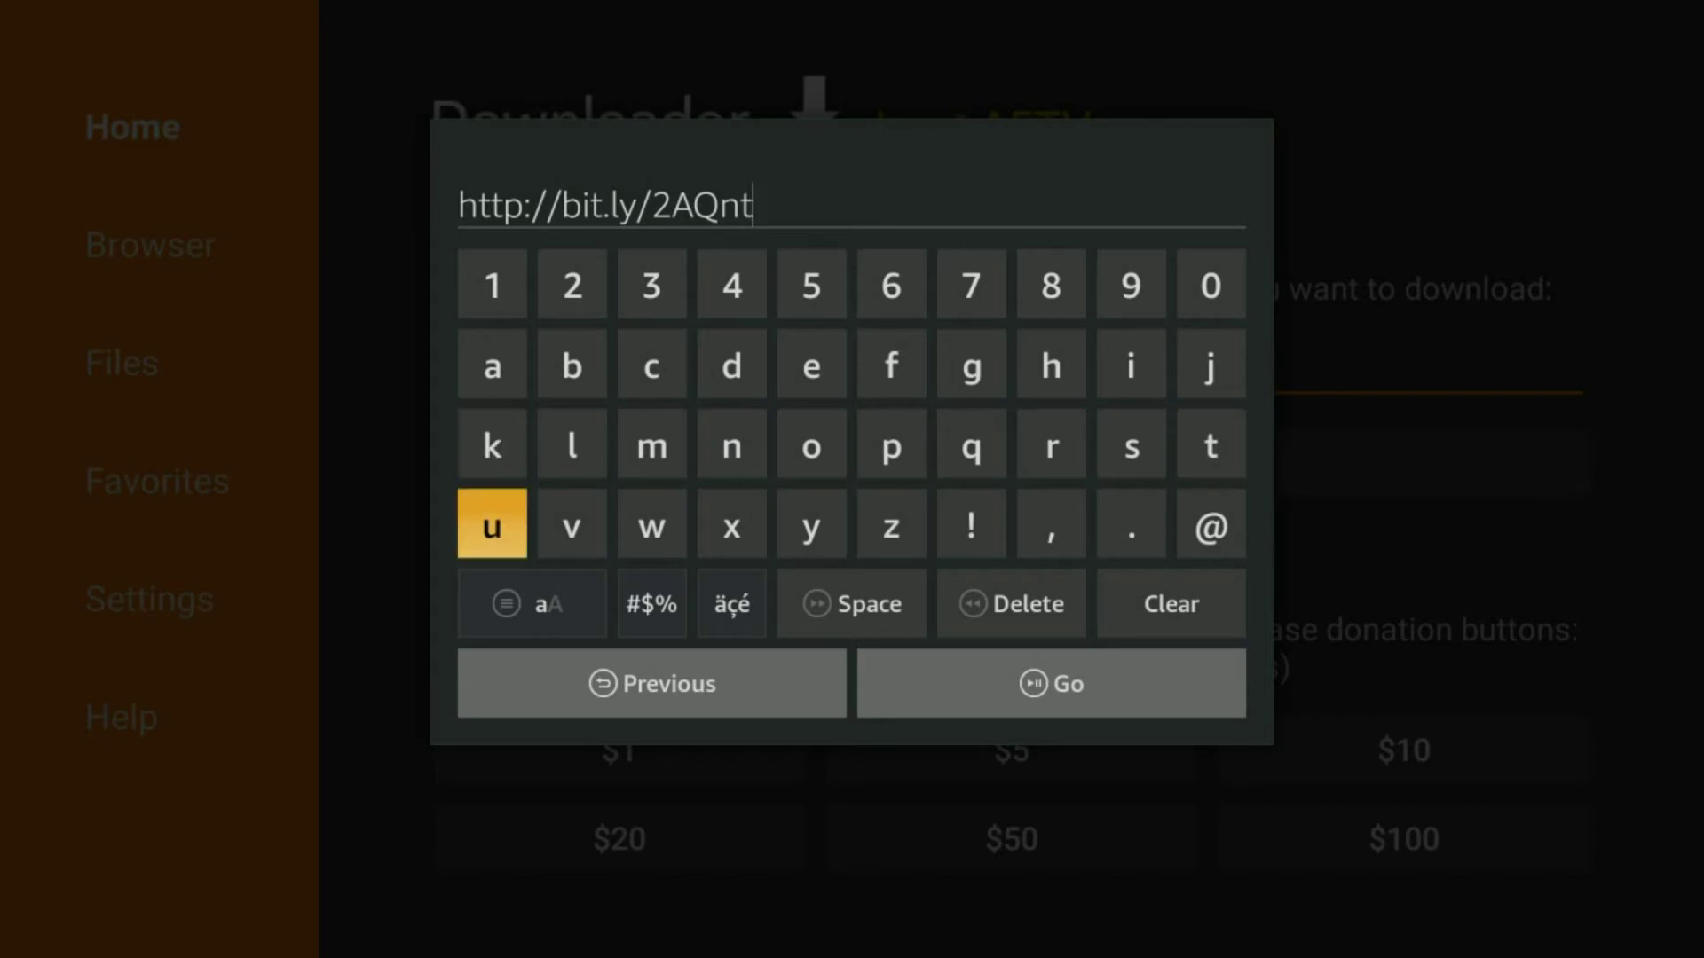
pyautogui.press('Down')
pyautogui.press('Return')
pyautogui.press('Up')
pyautogui.press('Up')
pyautogui.press('Right')
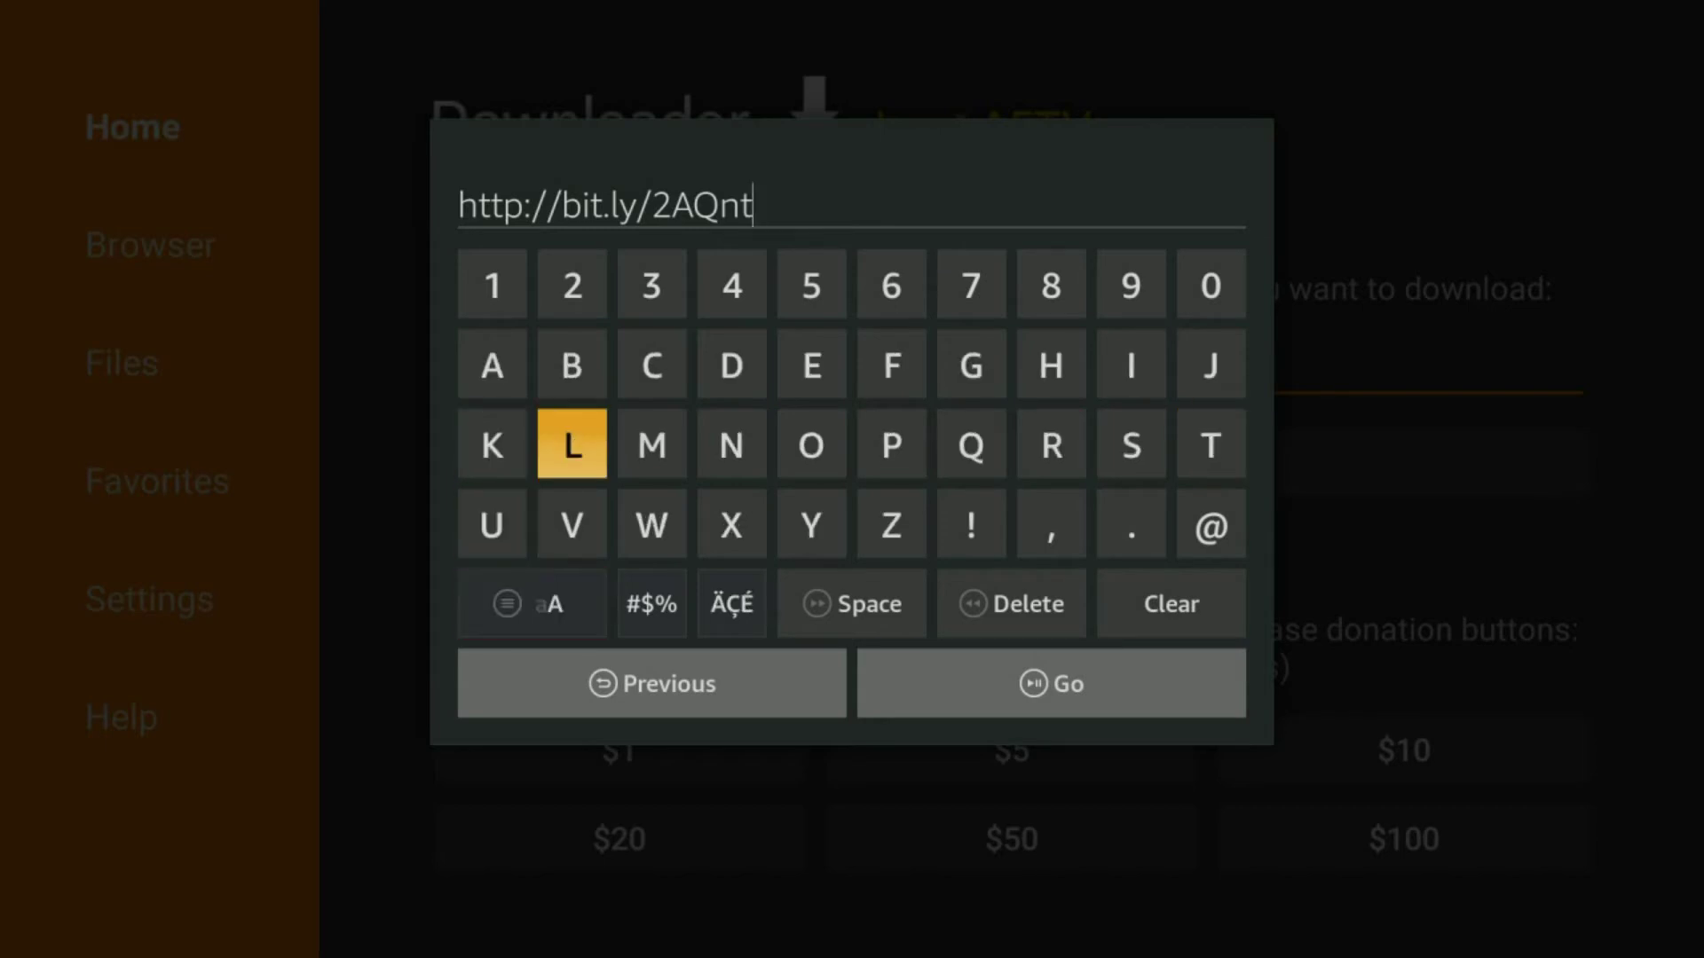
pyautogui.press('Return')
pyautogui.press('Left')
pyautogui.press('Right')
pyautogui.press('Right')
pyautogui.press('Right')
pyautogui.press('Right')
pyautogui.press('Return')
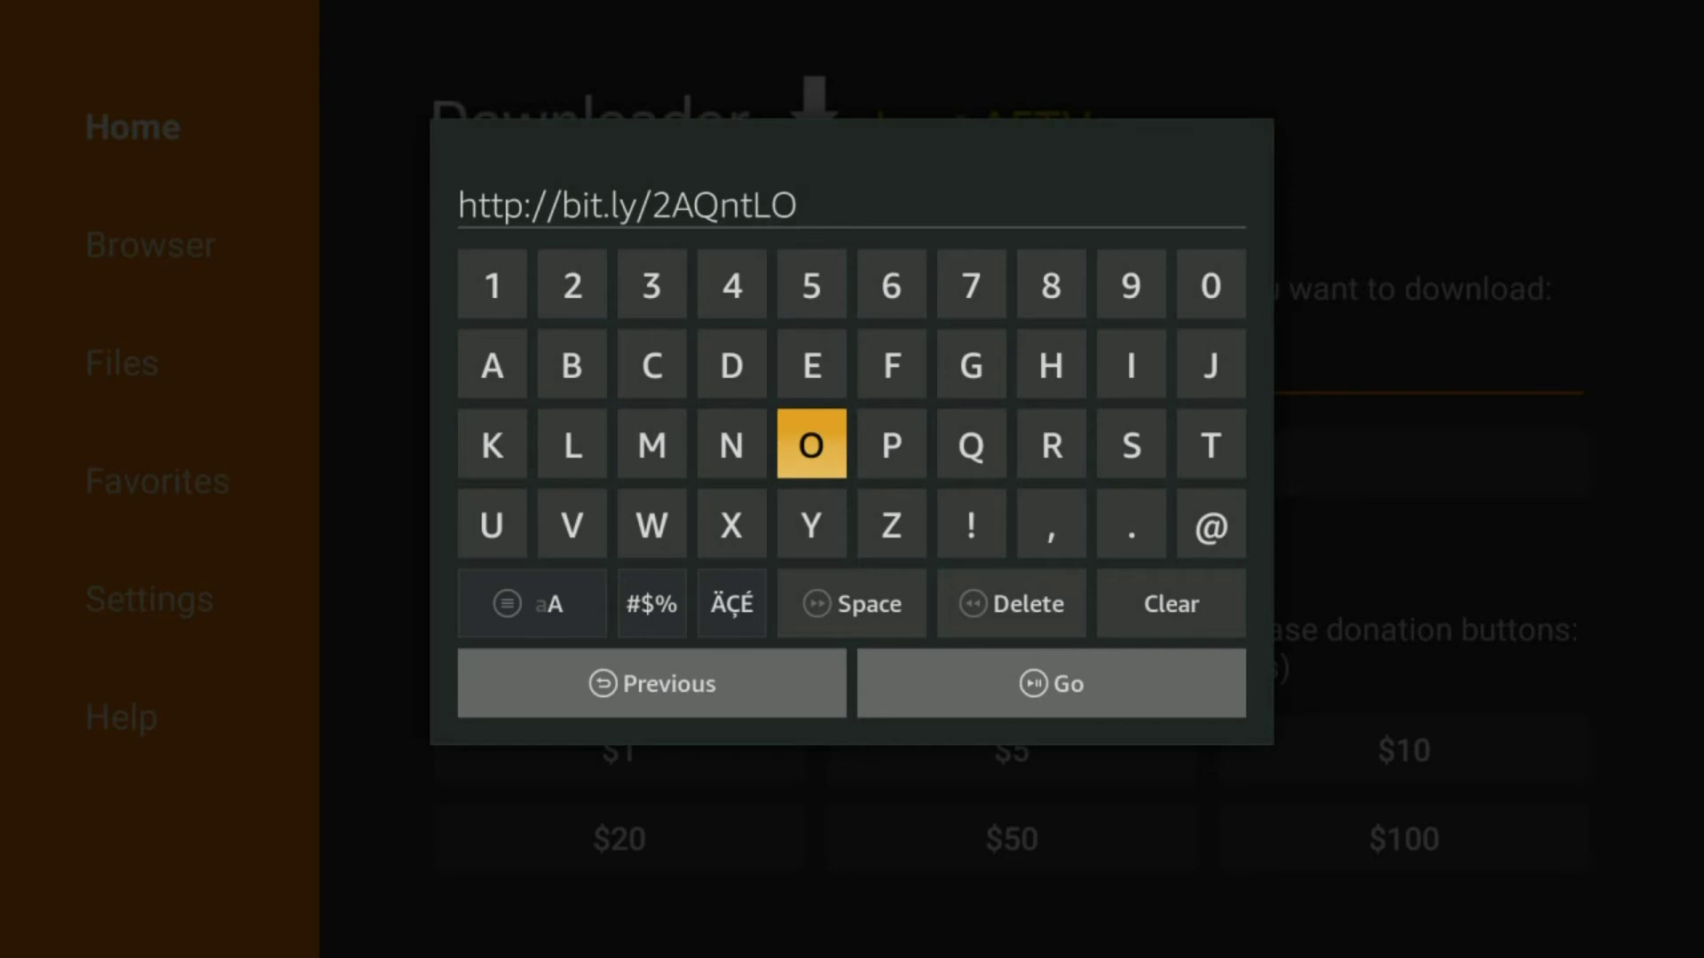
pyautogui.press('Down')
pyautogui.press('Down')
pyautogui.press('Down')
pyautogui.press('Right')
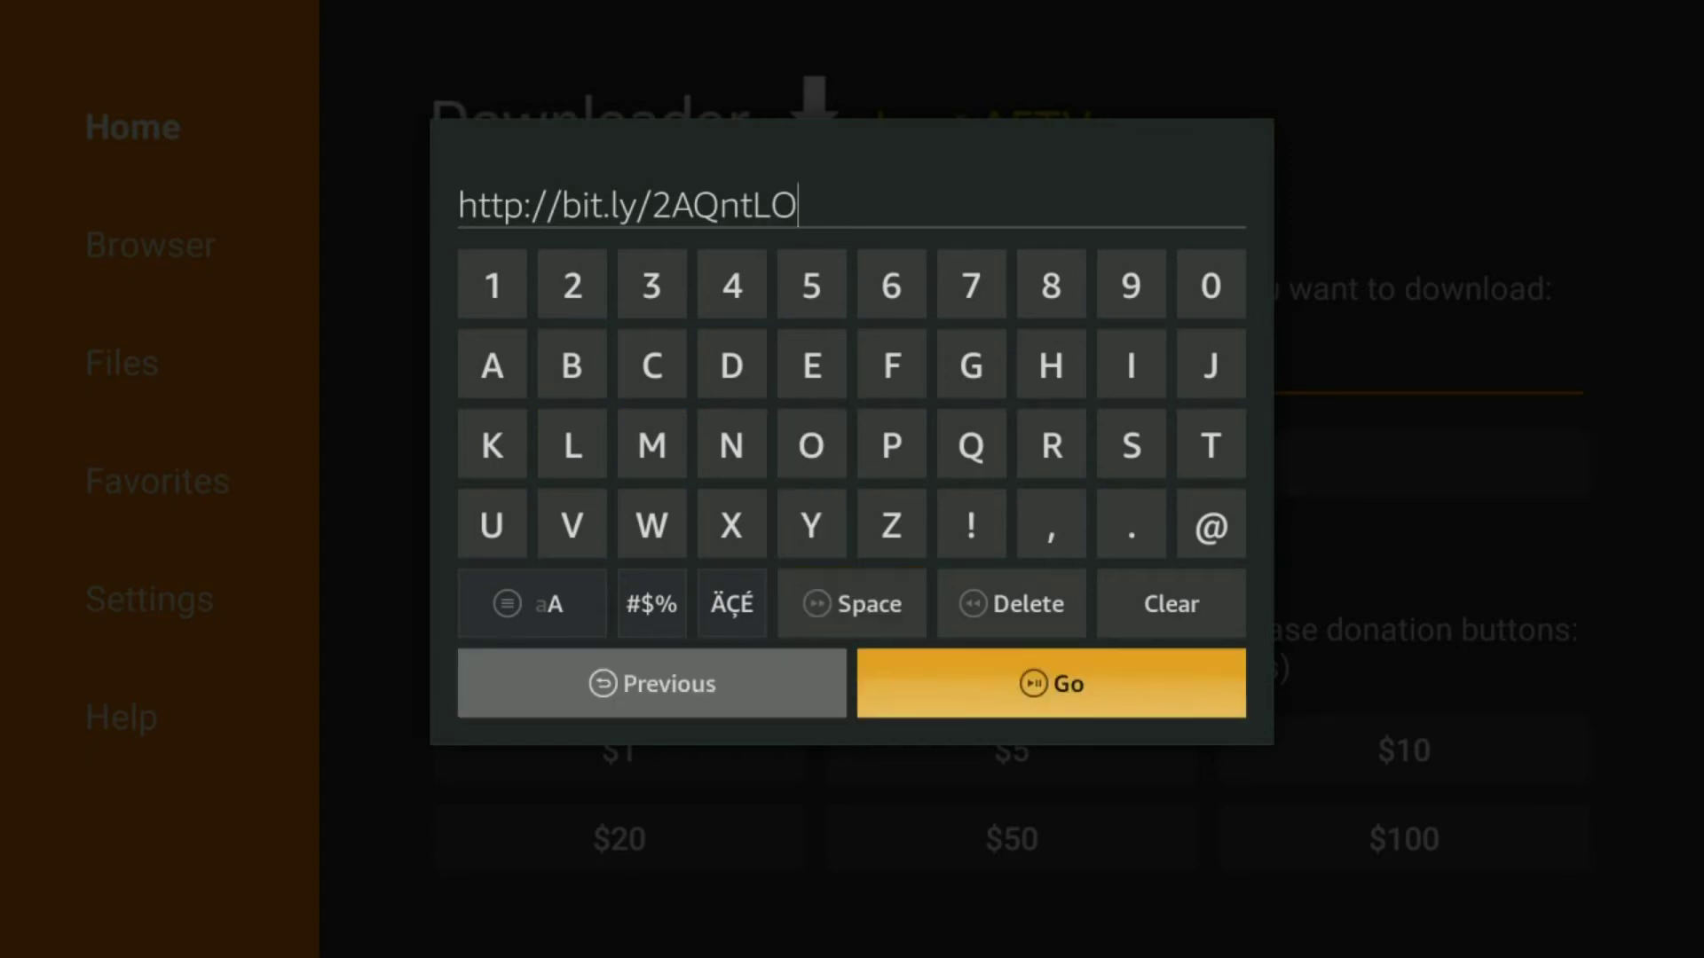
pyautogui.press('Return')
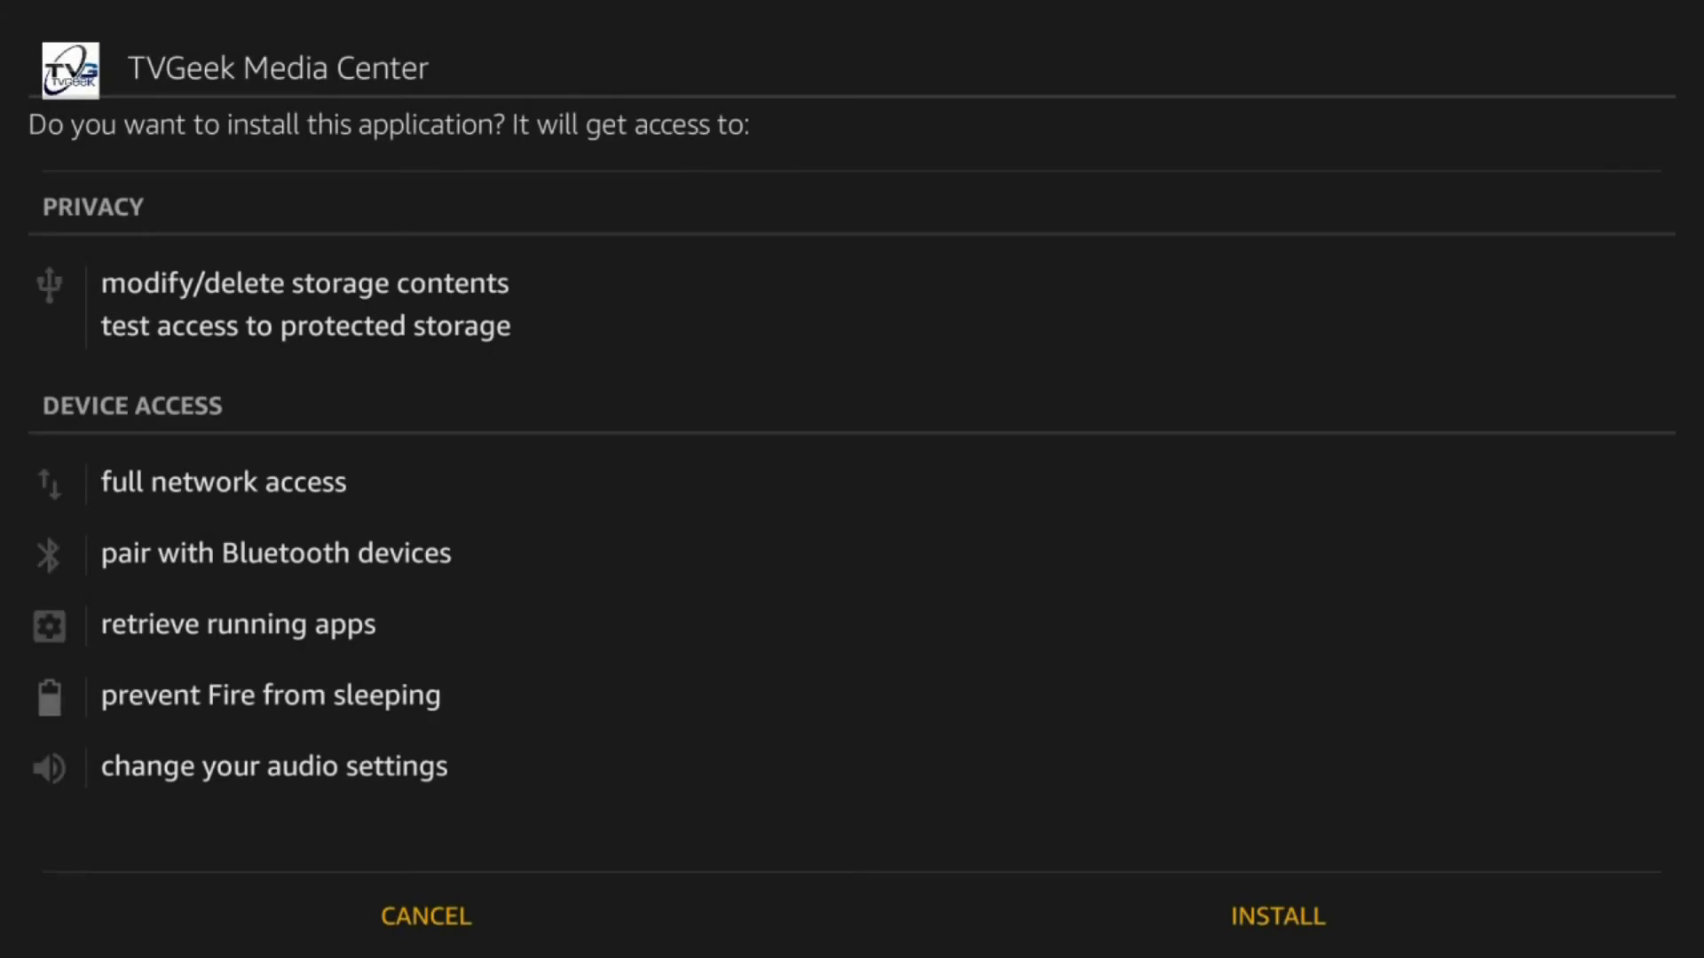
# Move focus to INSTALL on the TVGeek Media Center install prompt.
pyautogui.press('Down')
pyautogui.press('Right')
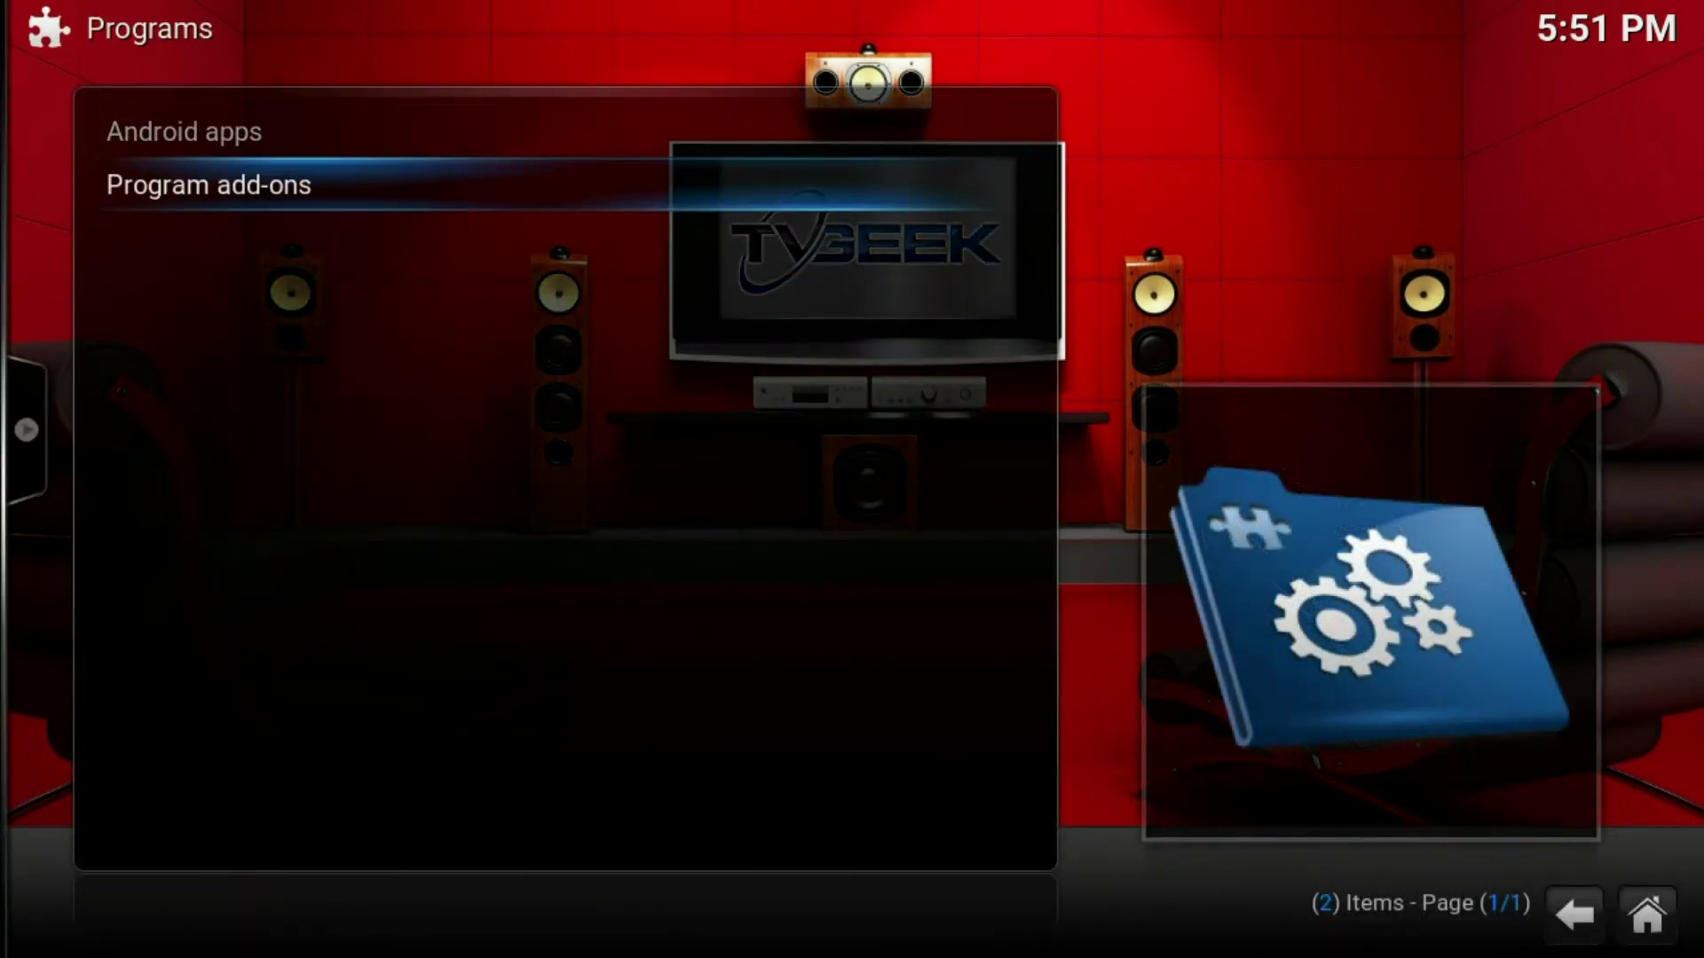
# Launch the TVGeek License add-on from Programs > Program add-ons.
pyautogui.press('Return')
pyautogui.press('Down')
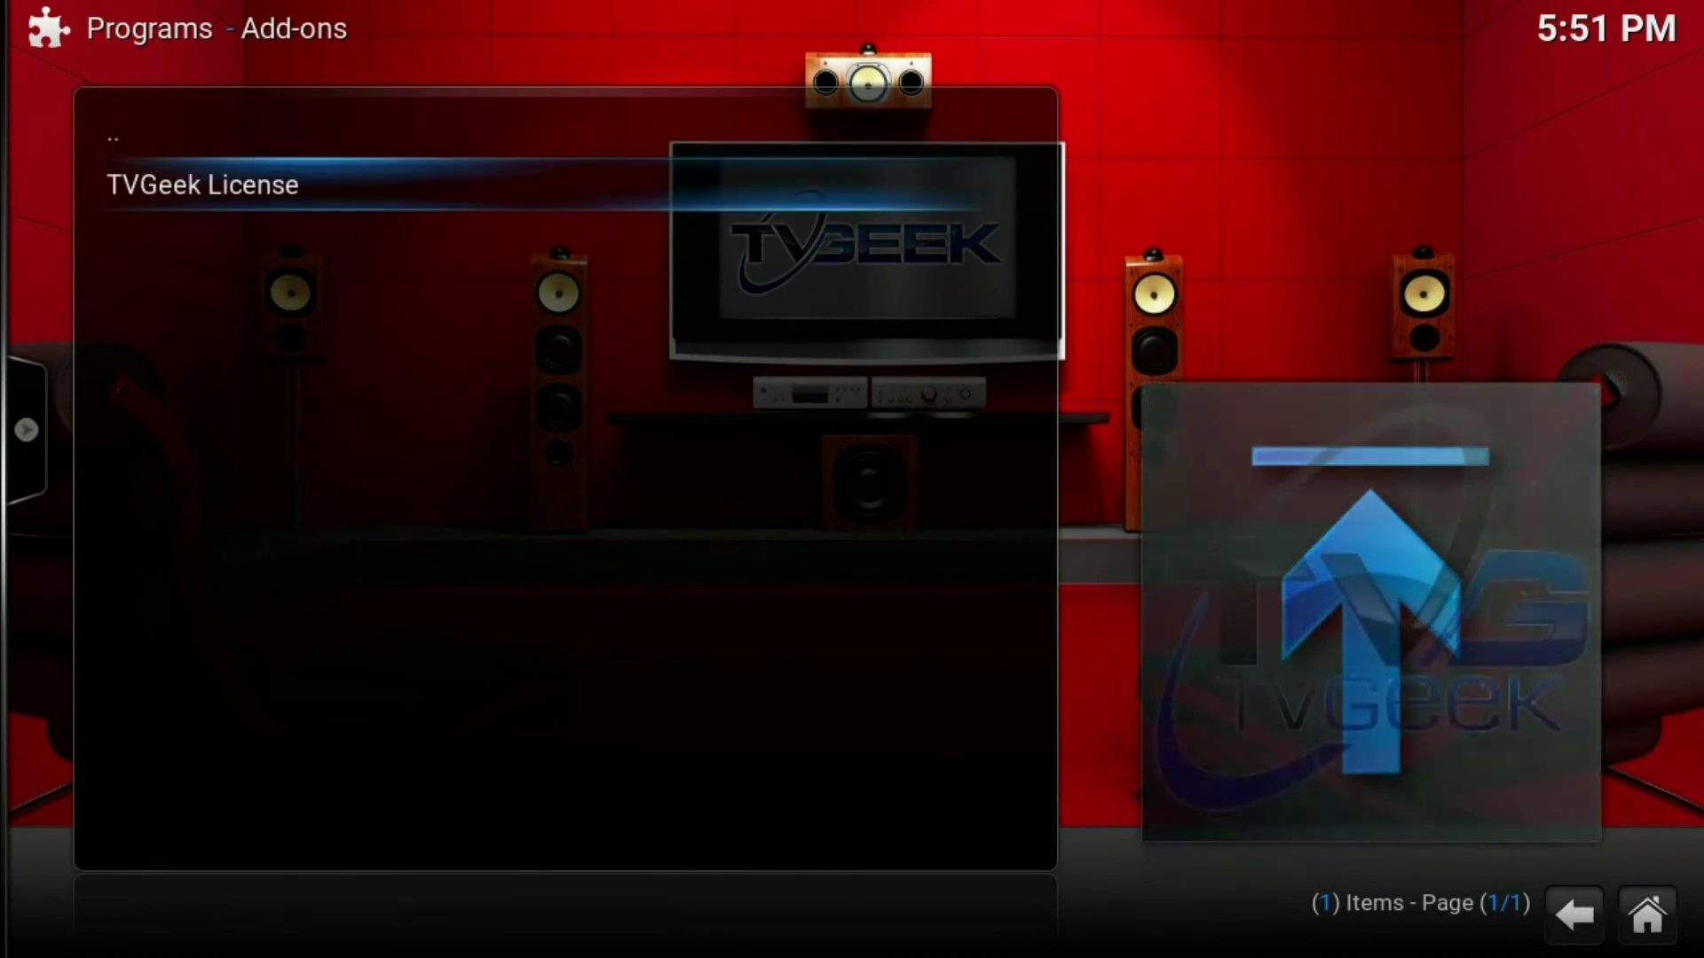
pyautogui.press('Return')
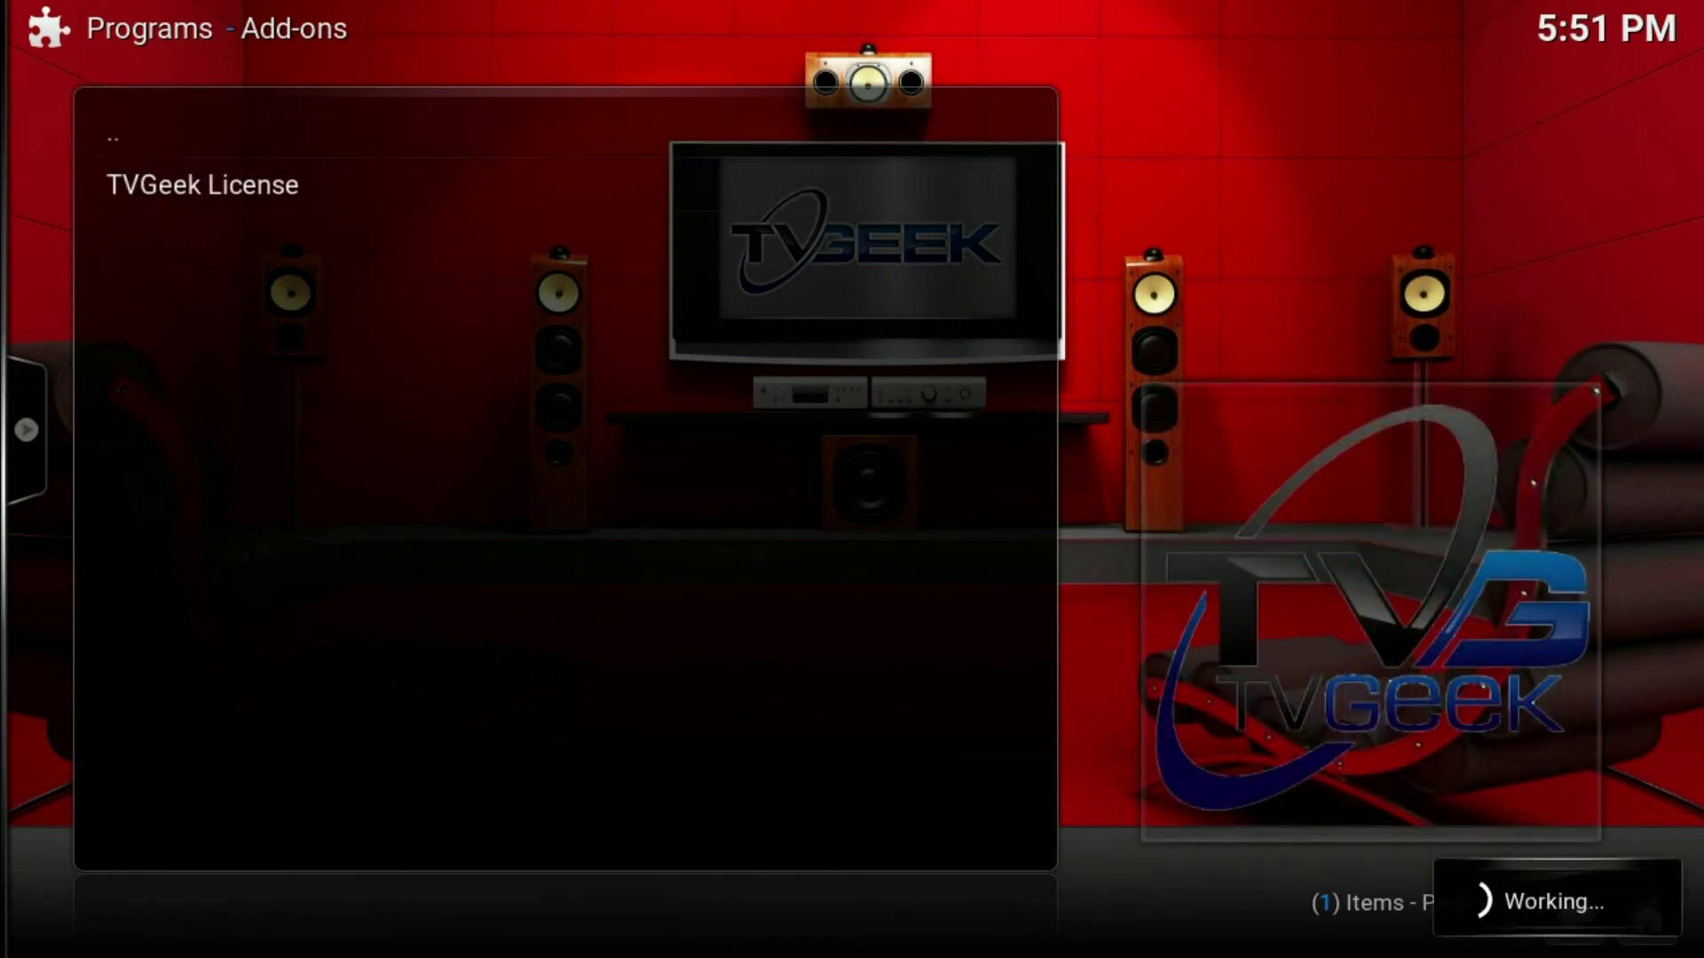
# Type the license key on the on-screen keyboard.
pyautogui.press('Up')
pyautogui.press('Right')
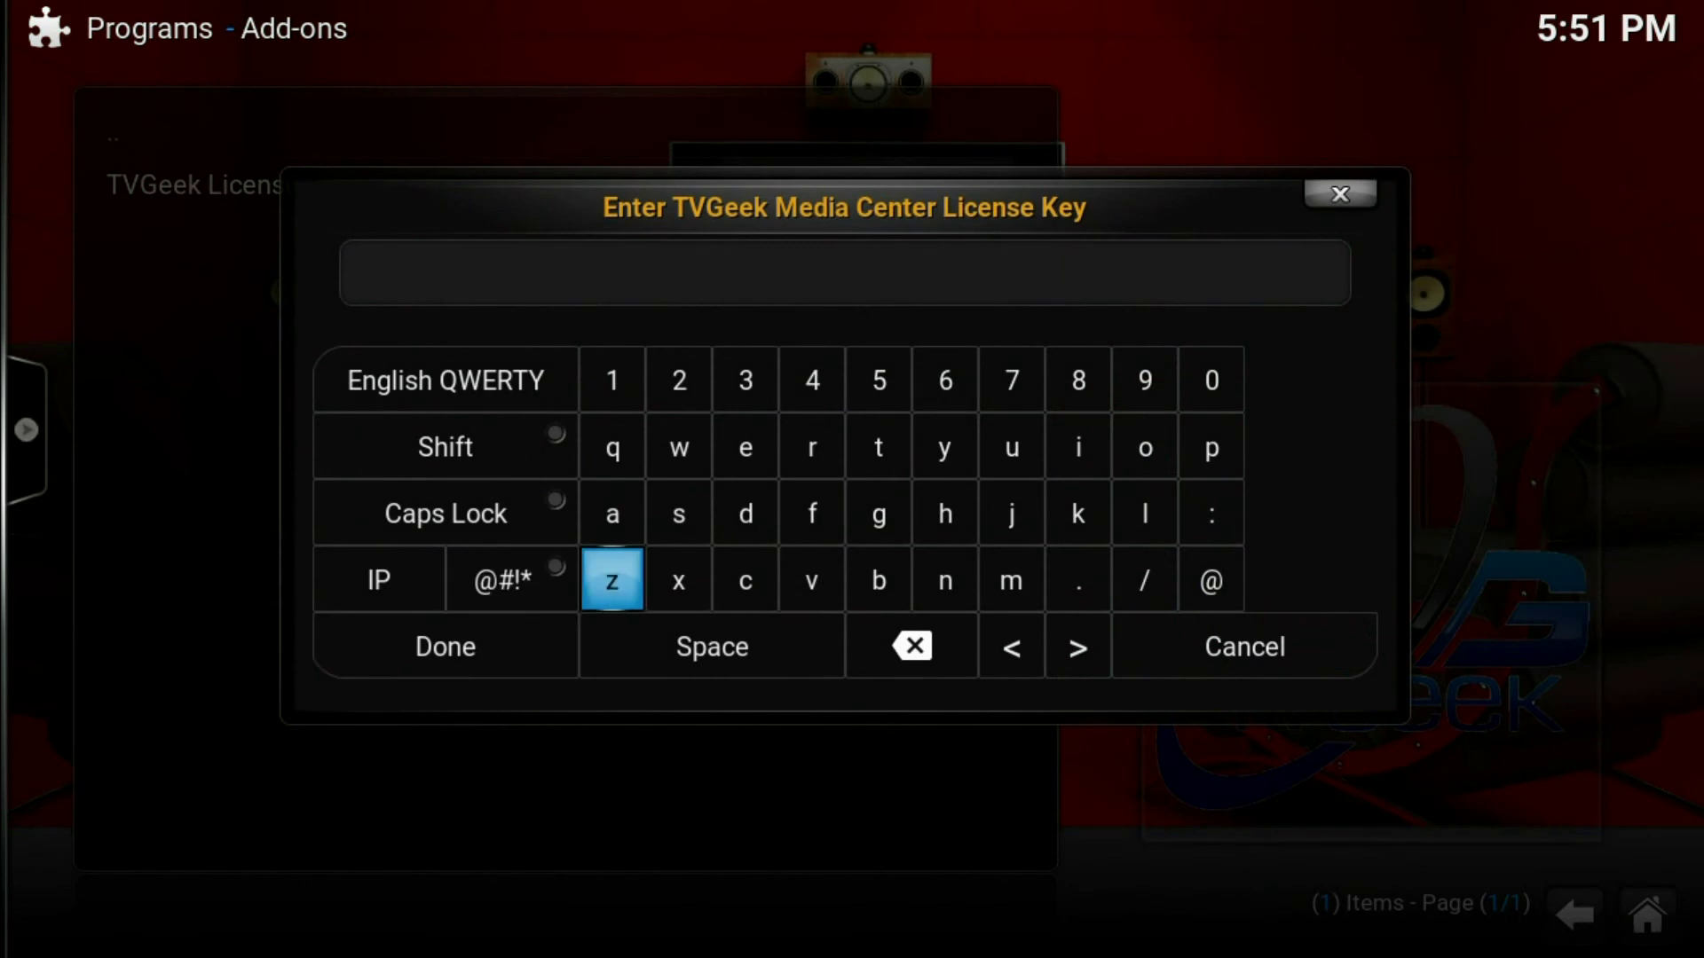
pyautogui.press('Right')
pyautogui.press('Right')
pyautogui.press('Right')
pyautogui.press('Right')
pyautogui.press('Return')
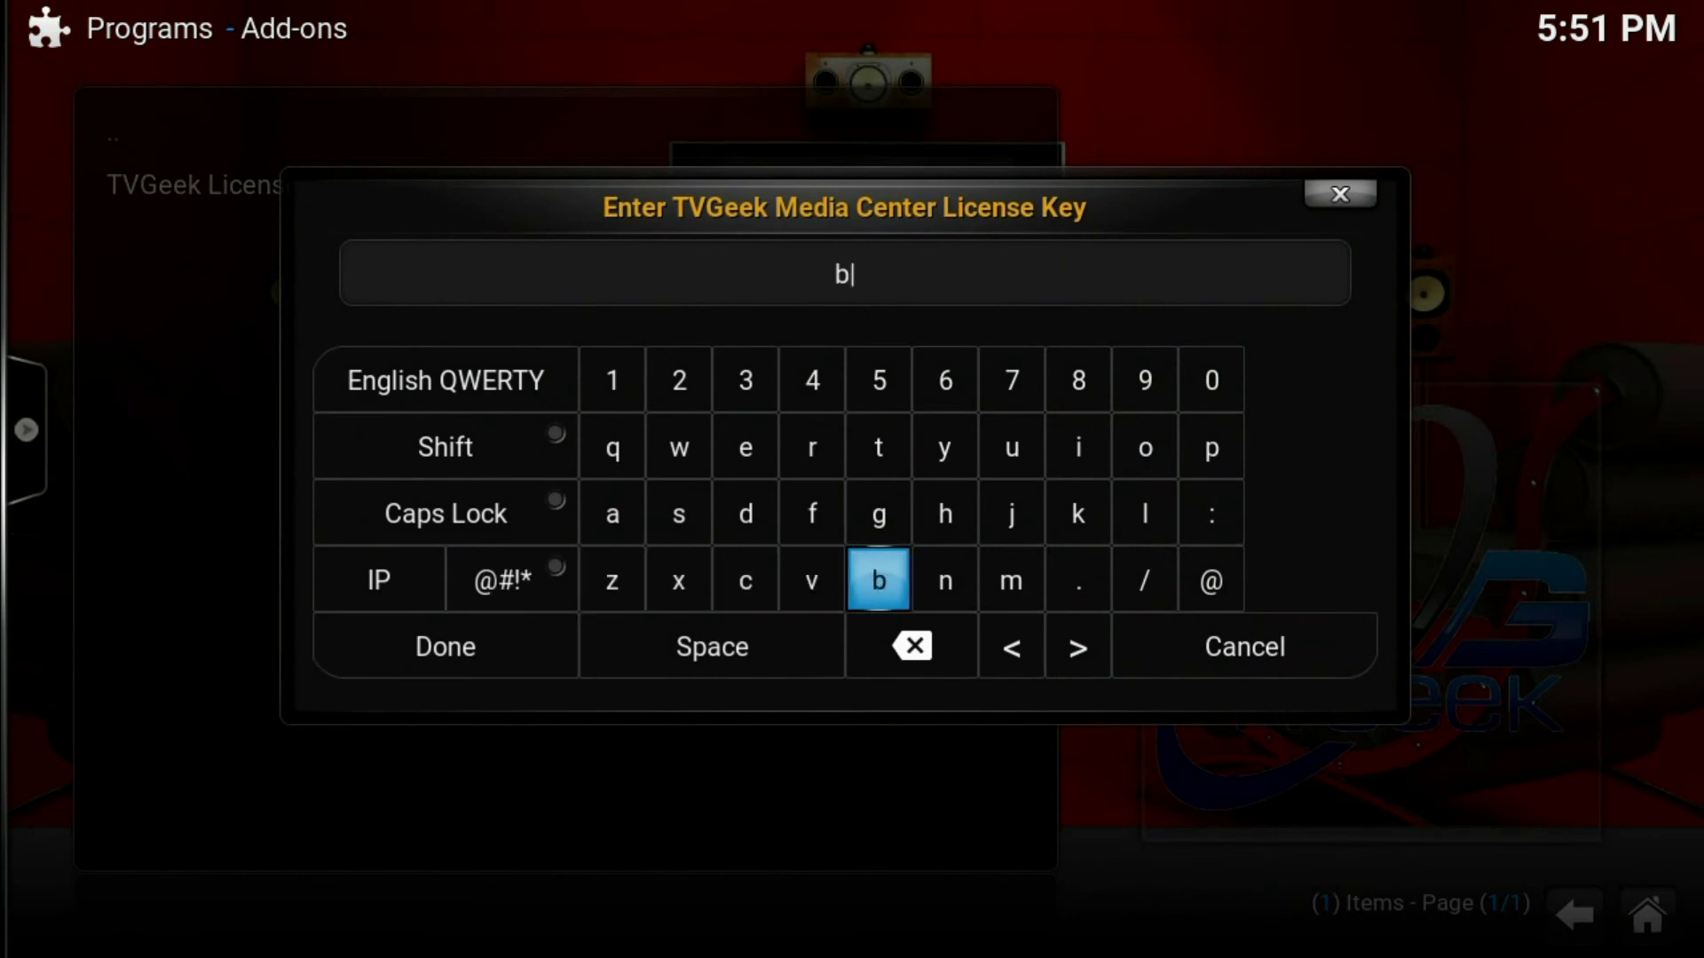
pyautogui.press('Up')
pyautogui.press('Return')
pyautogui.press('Up')
pyautogui.press('Left')
pyautogui.press('Left')
pyautogui.press('Left')
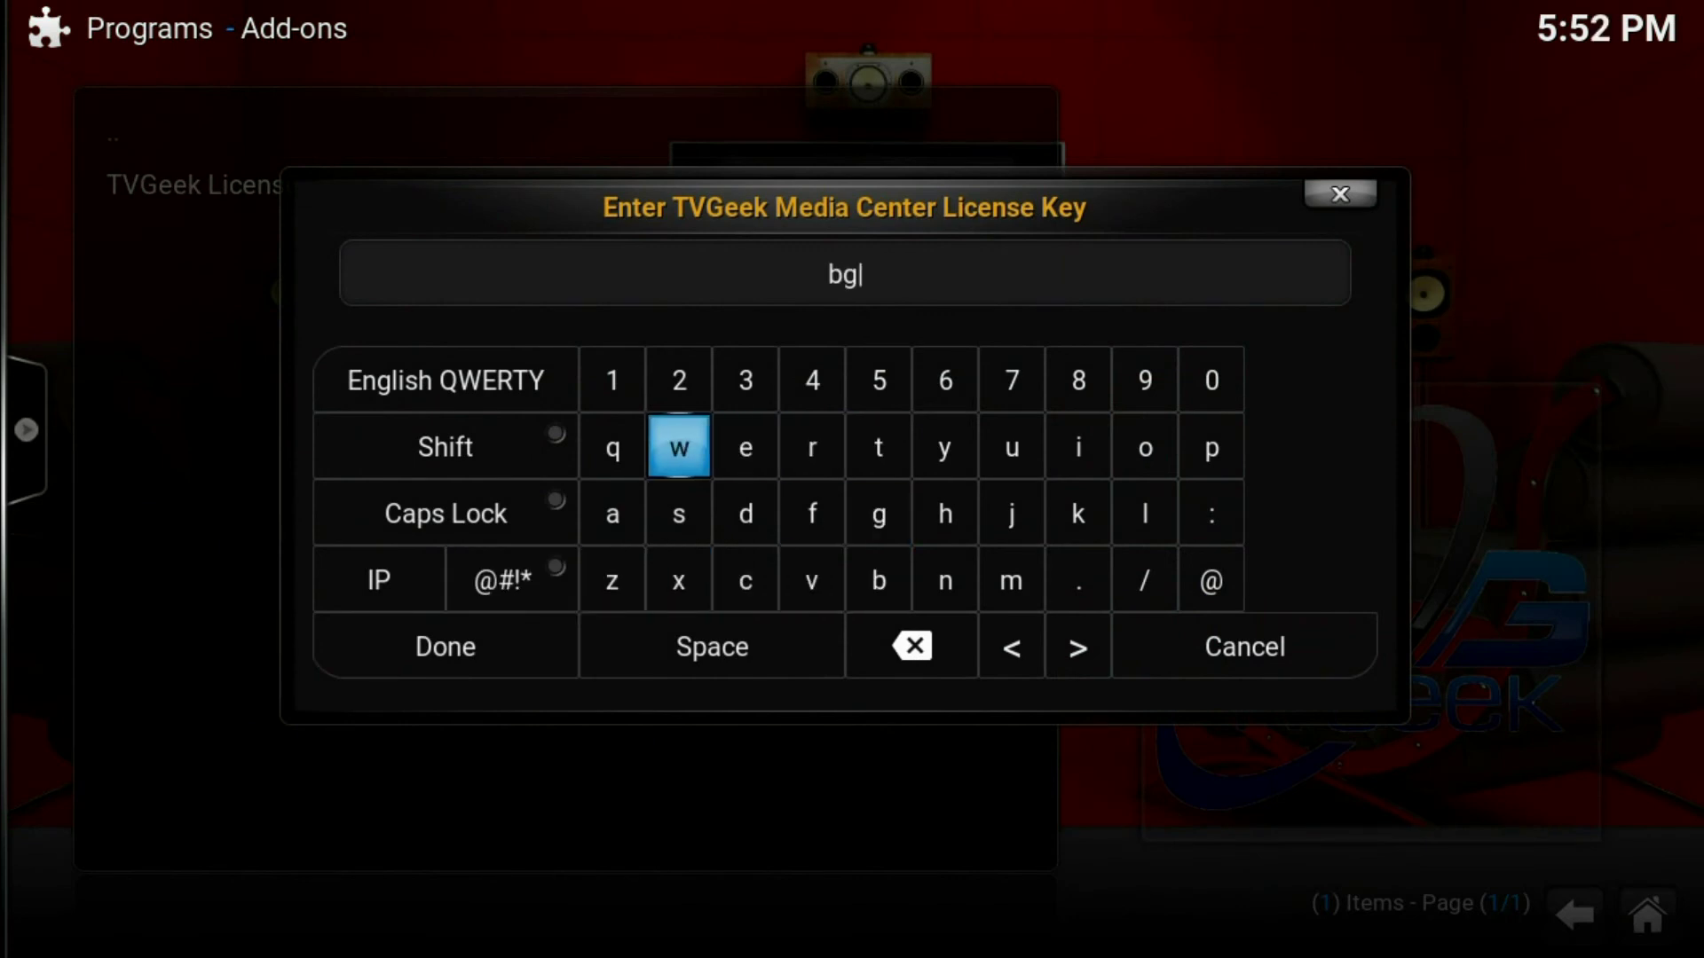
pyautogui.press('Return')
pyautogui.press('Right')
pyautogui.press('Right')
pyautogui.press('Return')
# Confirm the entered license key with Done.
pyautogui.press('Down')
pyautogui.press('Down')
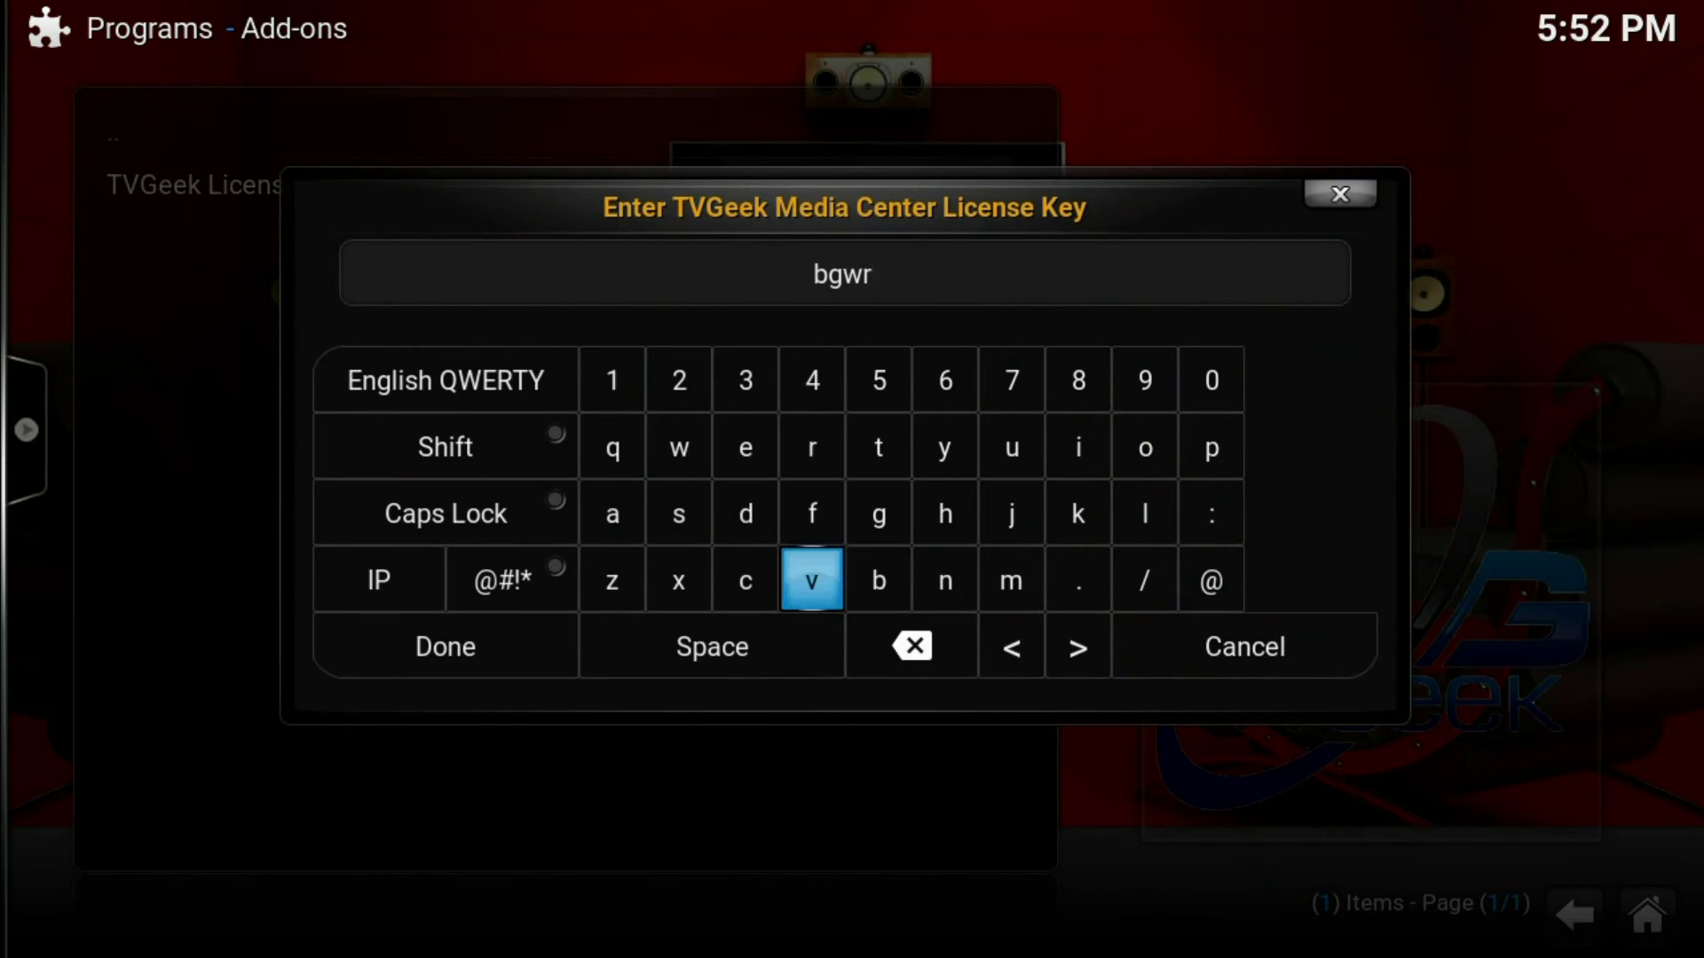
pyautogui.press('Down')
pyautogui.press('Left')
pyautogui.press('Return')
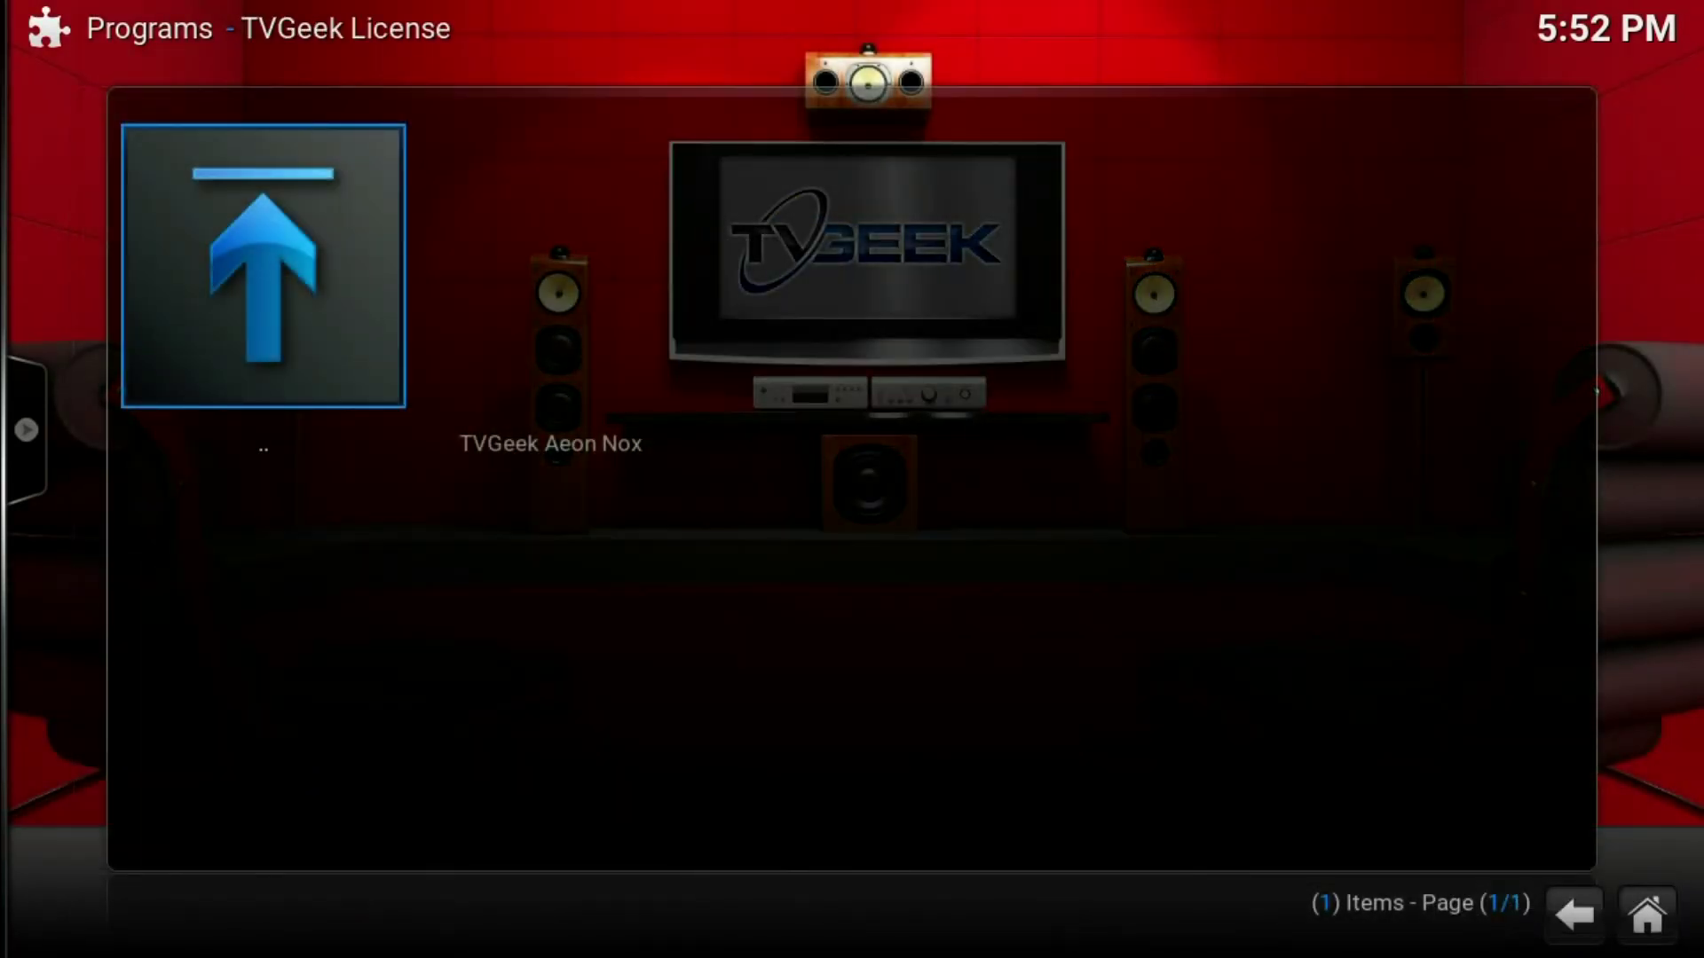
# Choose the TVGeek Aeon Nox build to start its download.
pyautogui.press('Right')
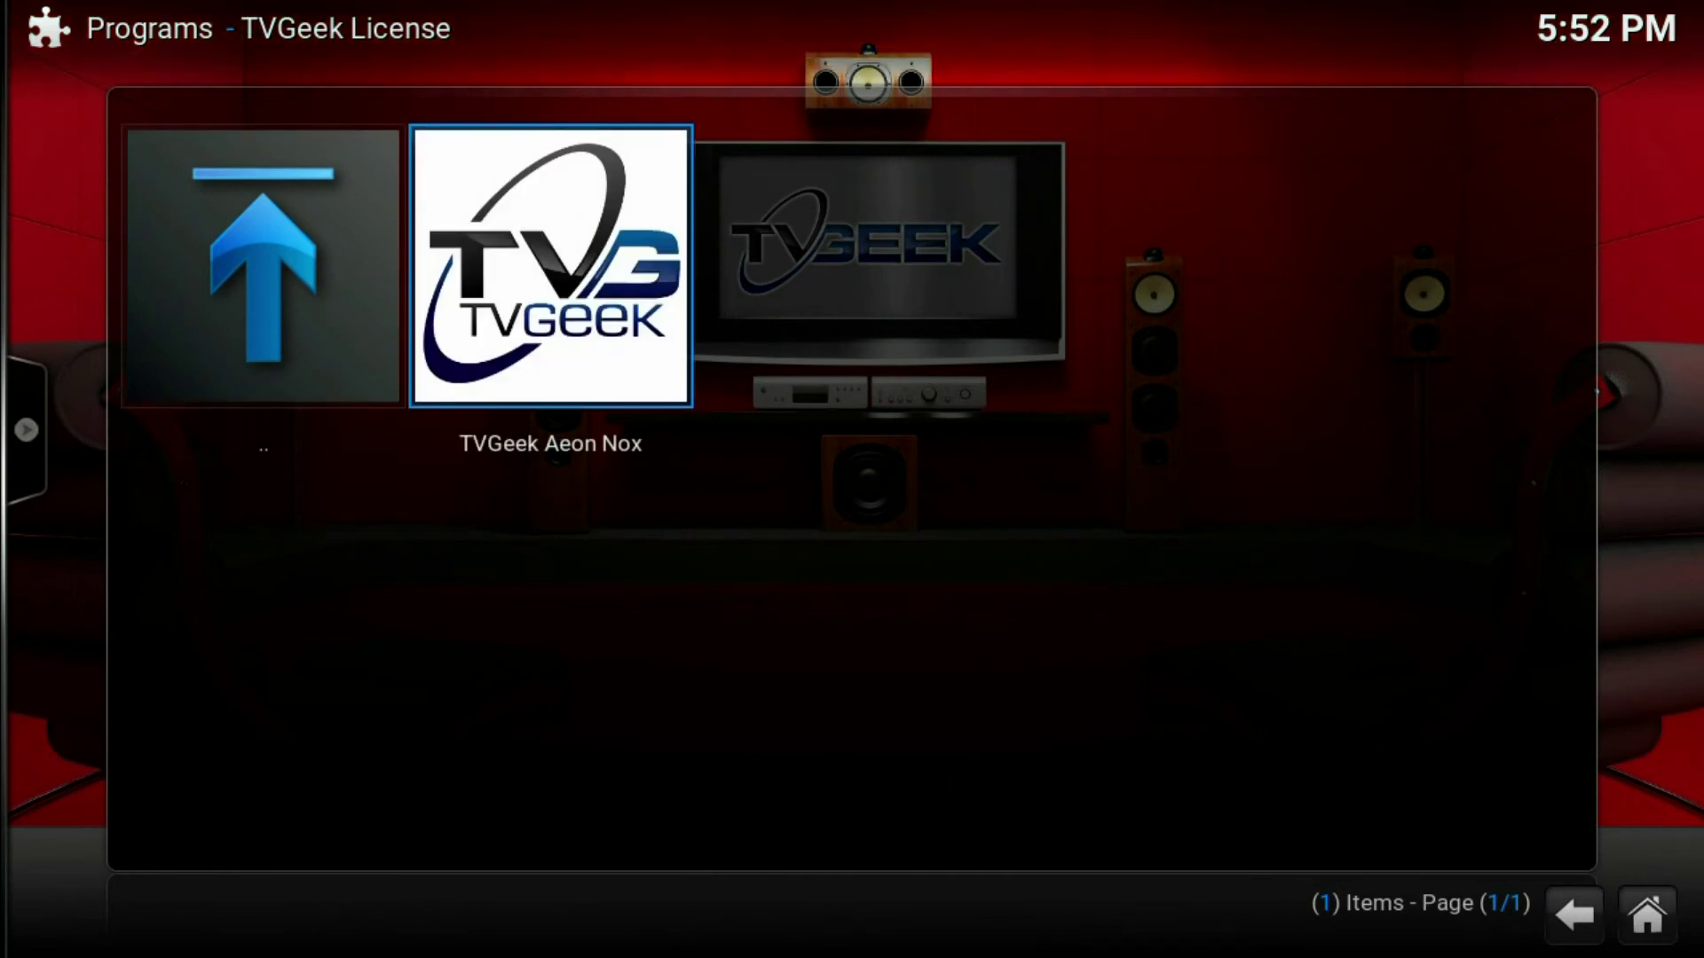
pyautogui.press('Return')
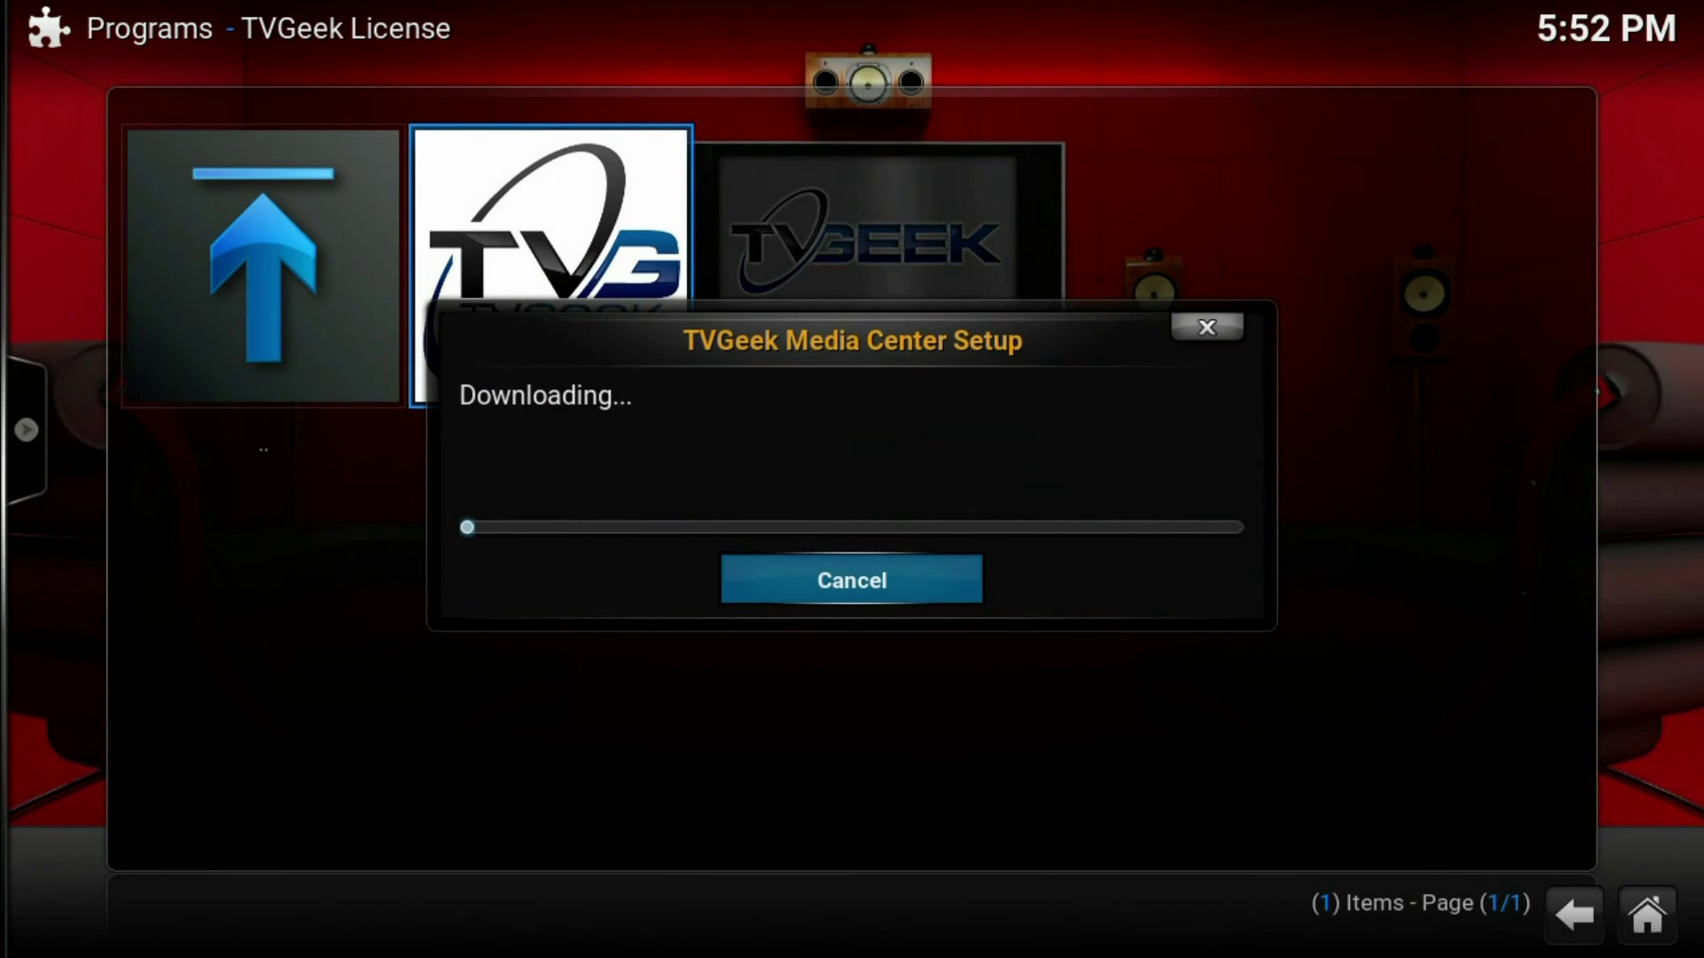